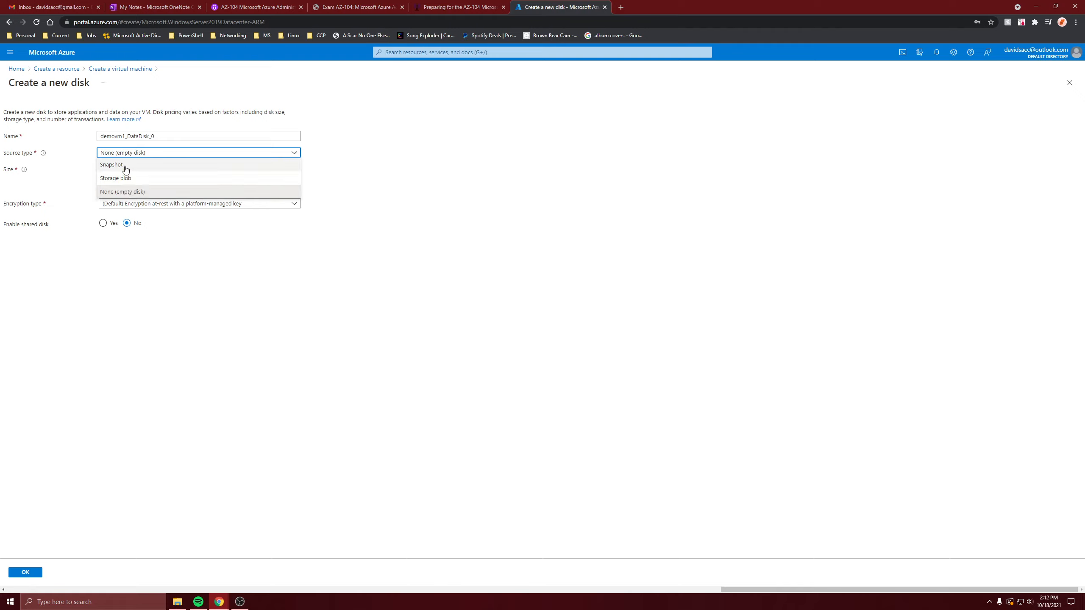
Define an empty 1024 GiB Premium SSD data disk with default platform-managed encryption.
{"action": "left_click", "coordinate": [135, 193]}
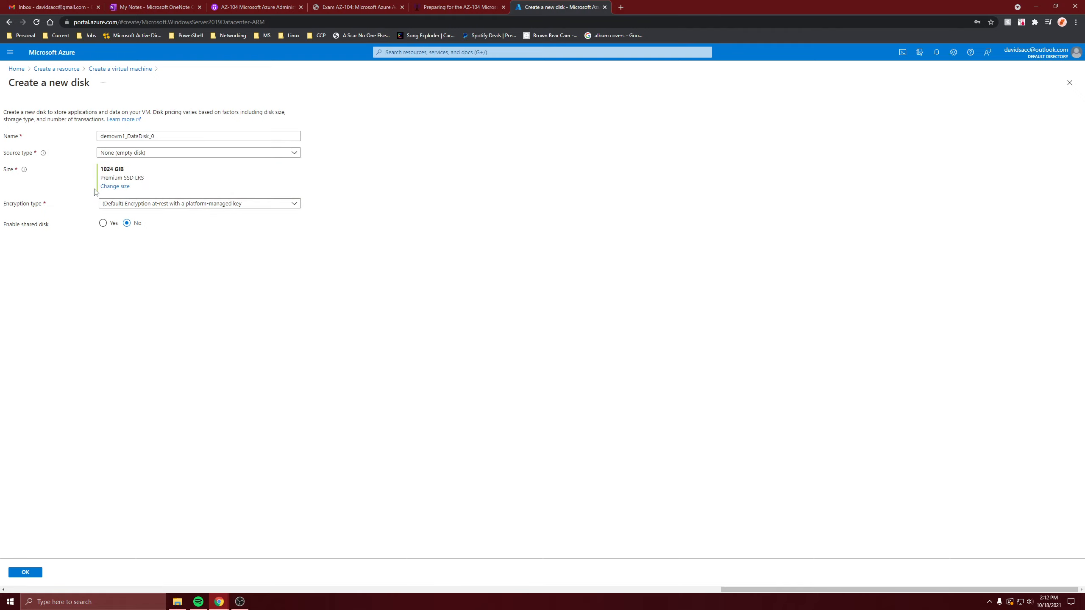
{"action": "left_click", "coordinate": [112, 187]}
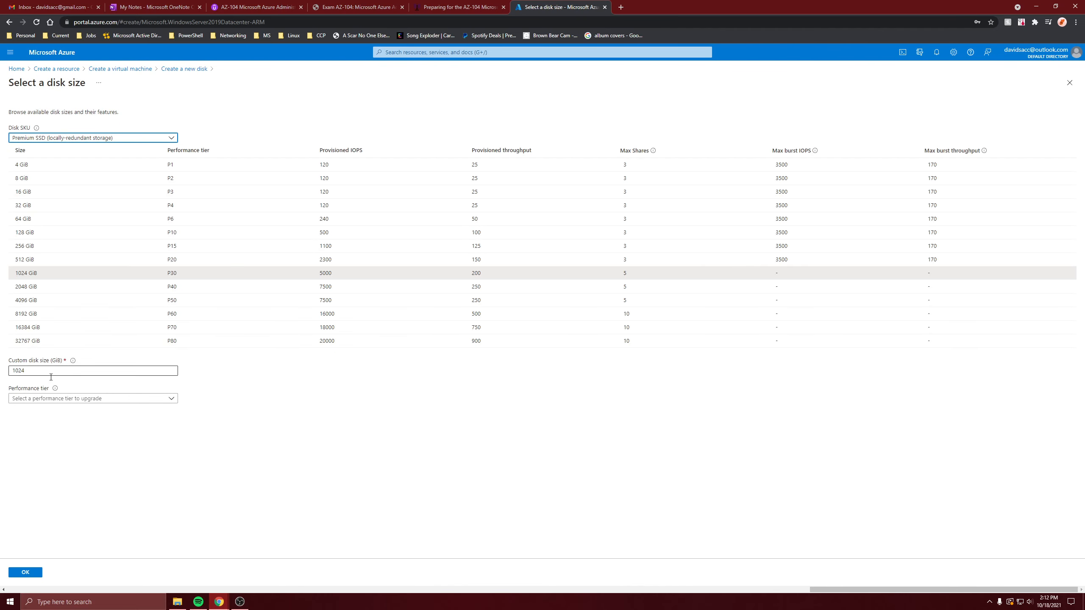
{"action": "left_click", "coordinate": [29, 576]}
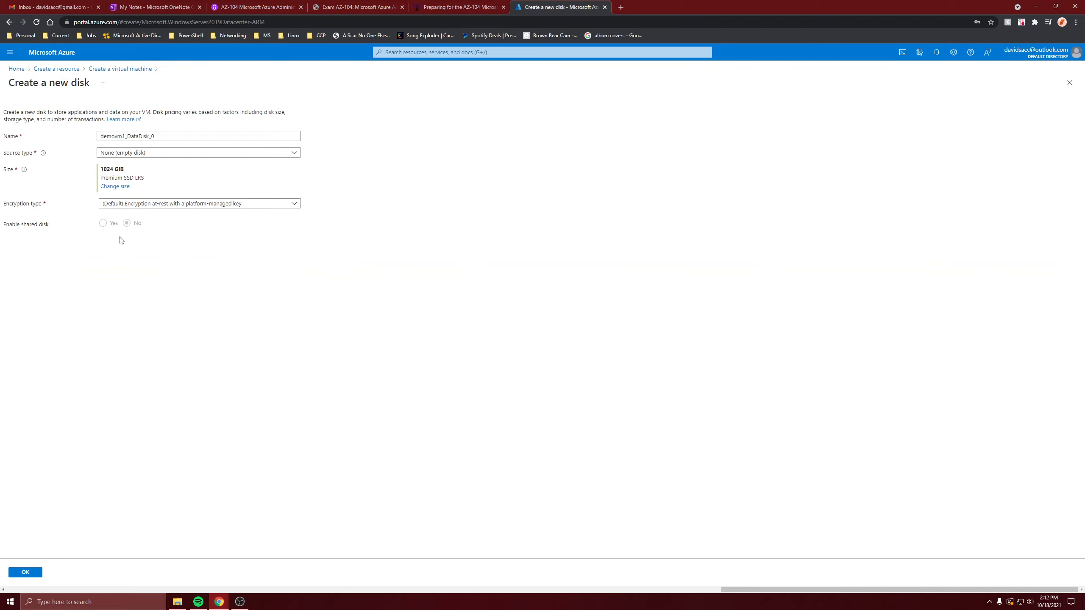
{"action": "left_click", "coordinate": [139, 206]}
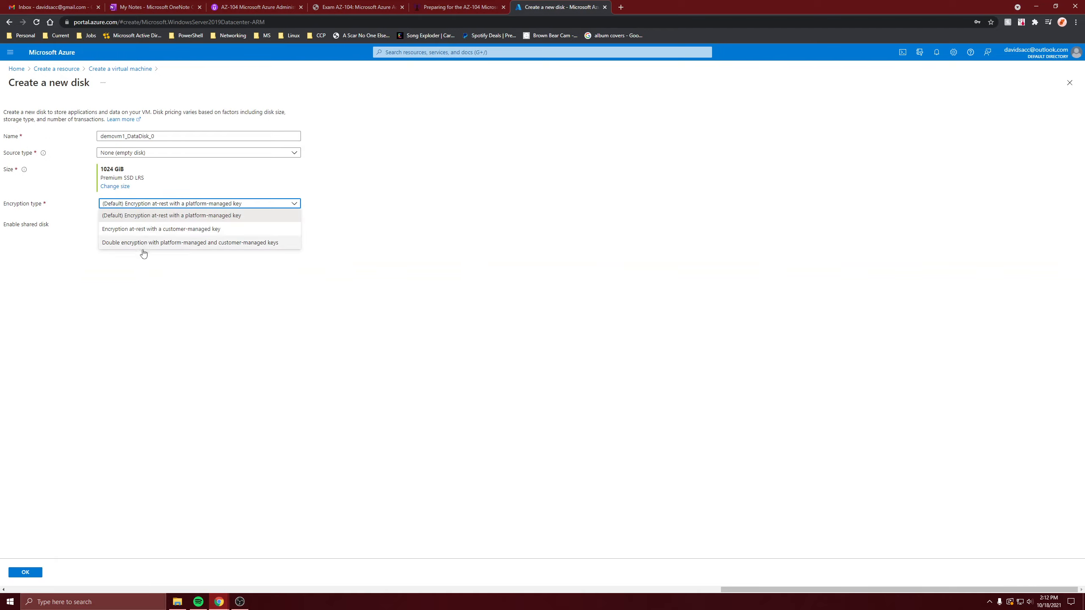
{"action": "left_click", "coordinate": [109, 312]}
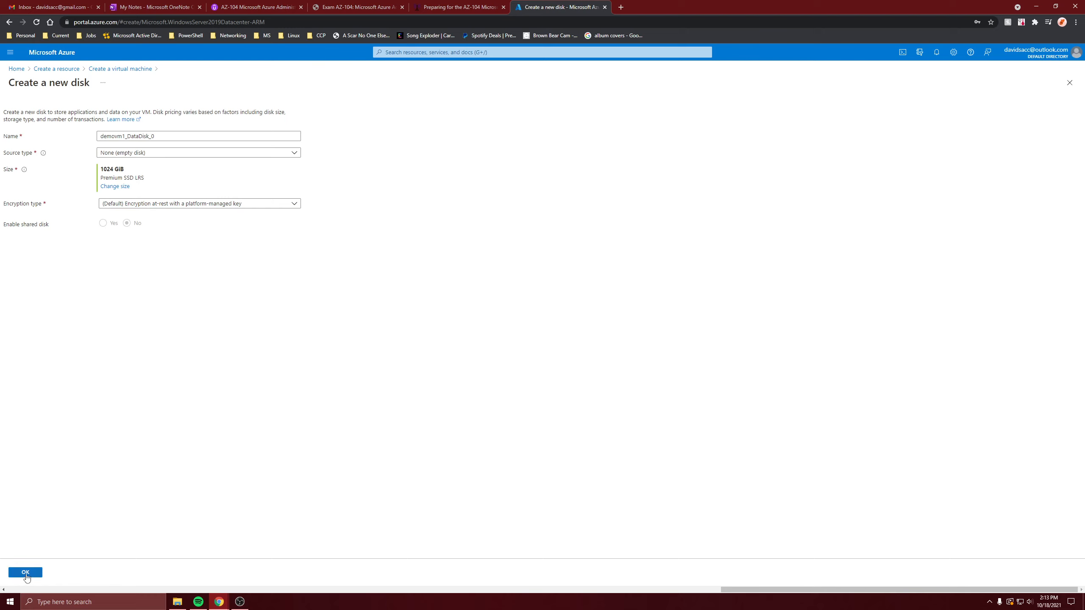
{"action": "left_click", "coordinate": [26, 574]}
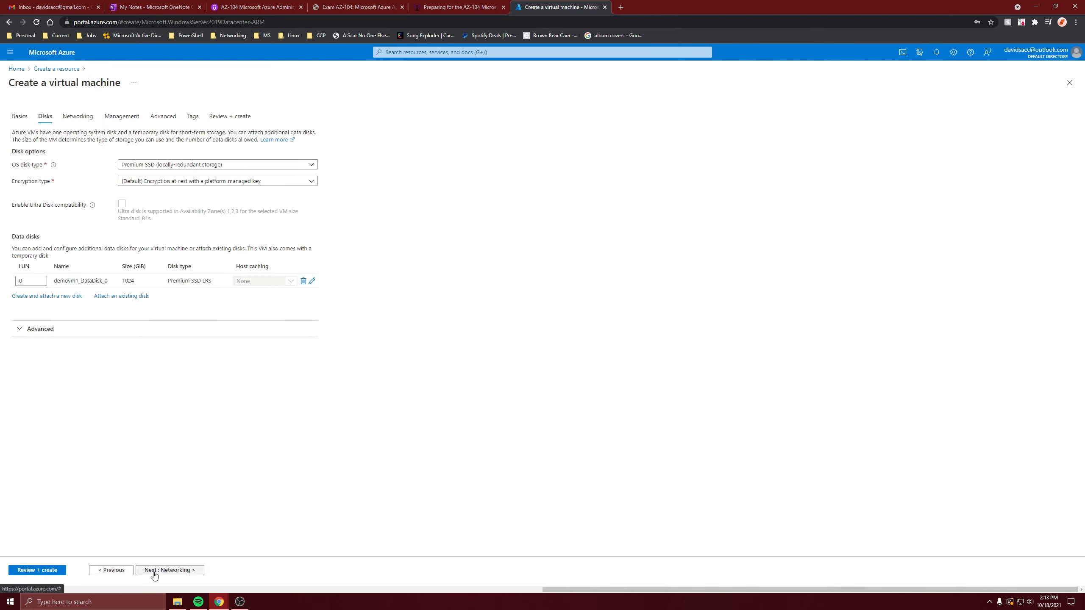
Review and create demovm1, then open the deployed machine from the completion page.
{"action": "left_click", "coordinate": [52, 571]}
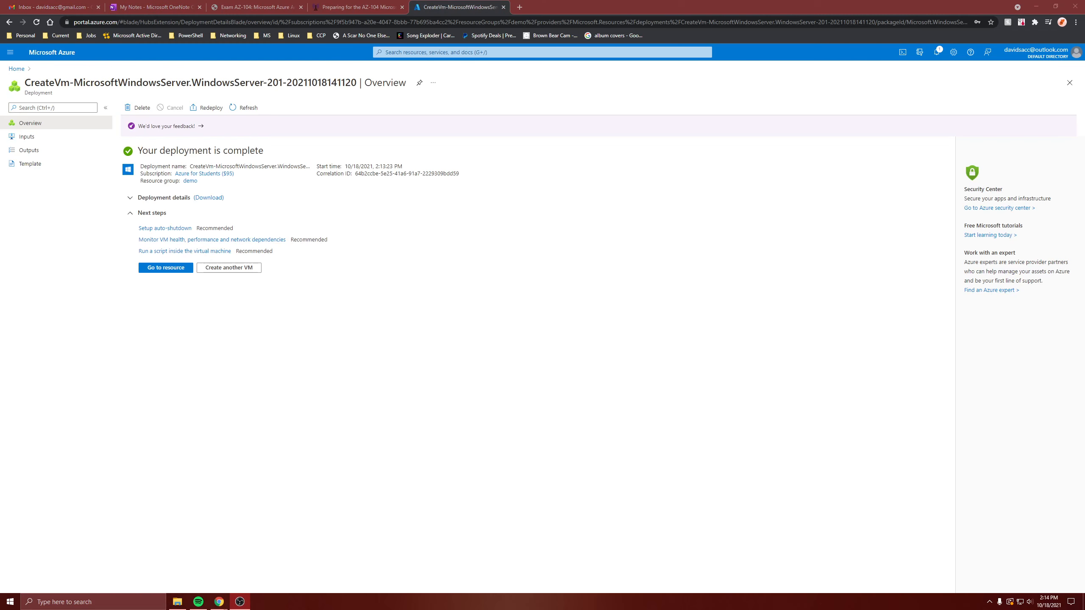
{"action": "left_click", "coordinate": [634, 379]}
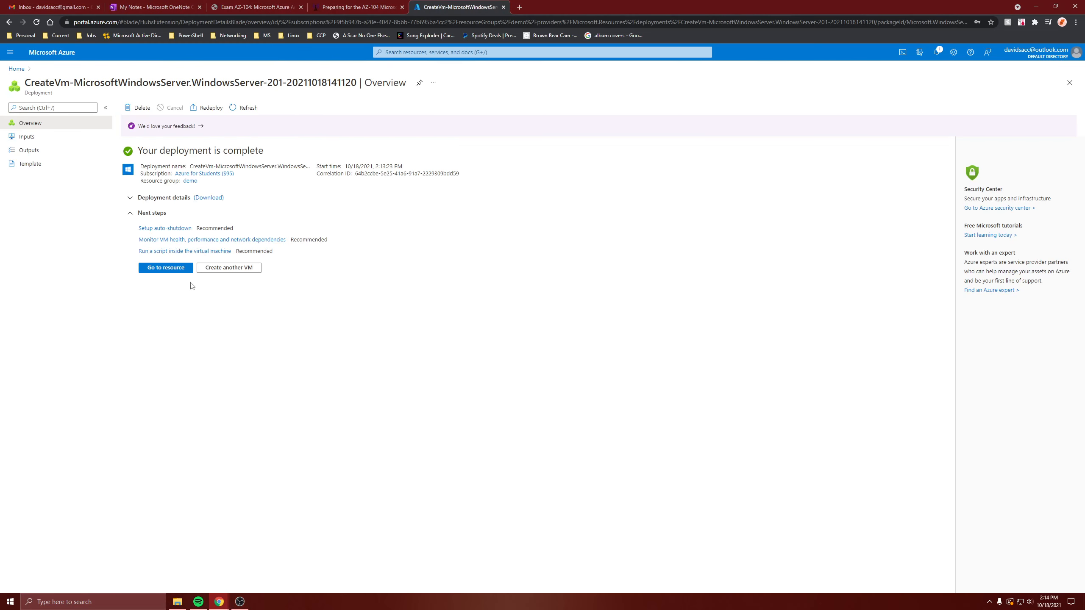
{"action": "left_click", "coordinate": [163, 267]}
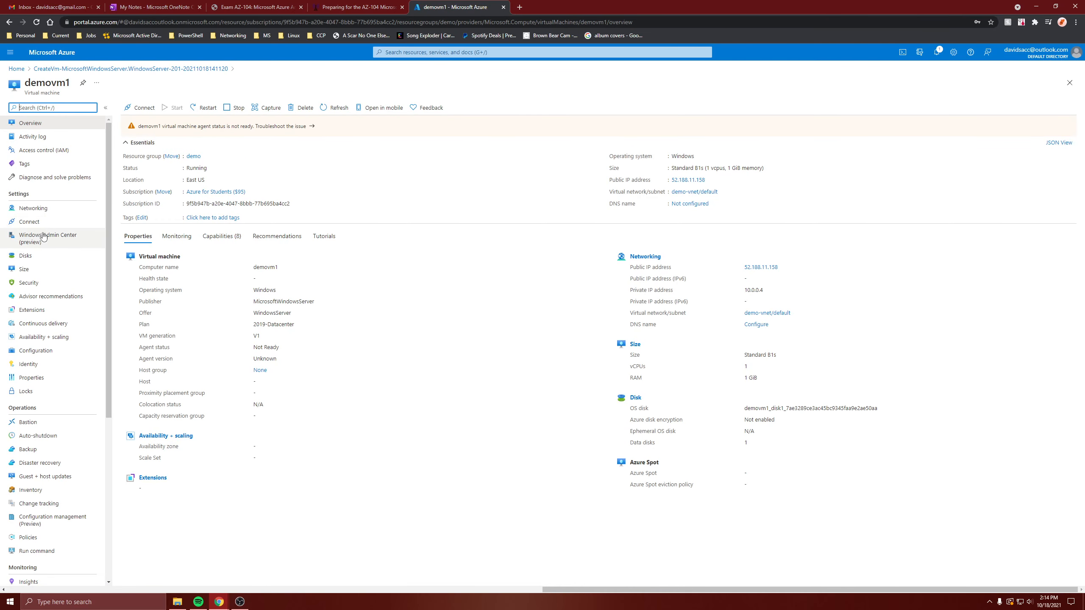
Add a new data disk on LUN 1 of demovm1 named additionalDisk.
{"action": "left_click", "coordinate": [42, 256]}
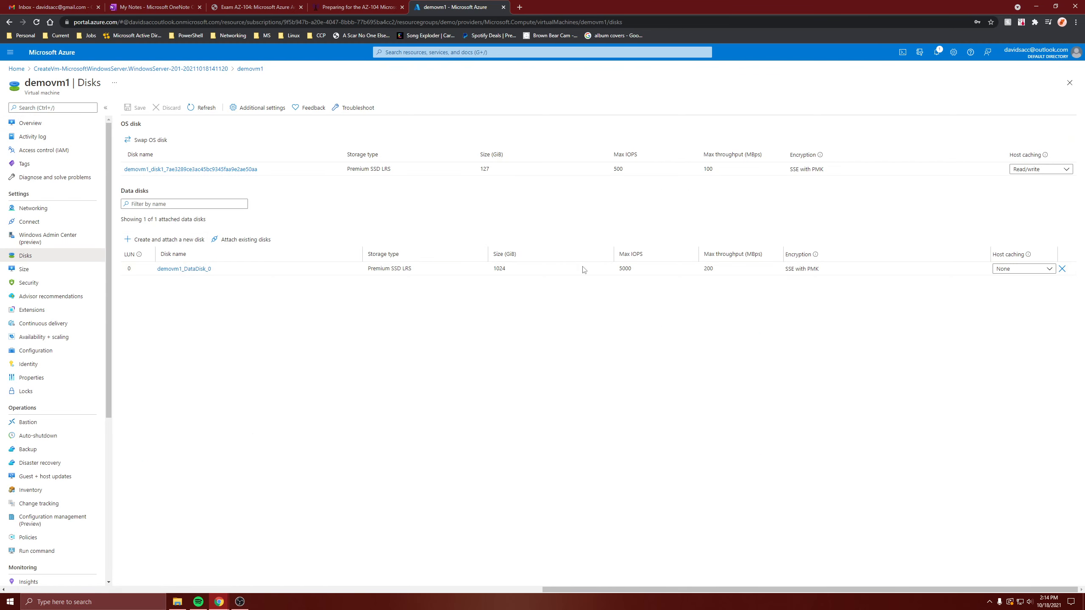
{"action": "left_click", "coordinate": [165, 240]}
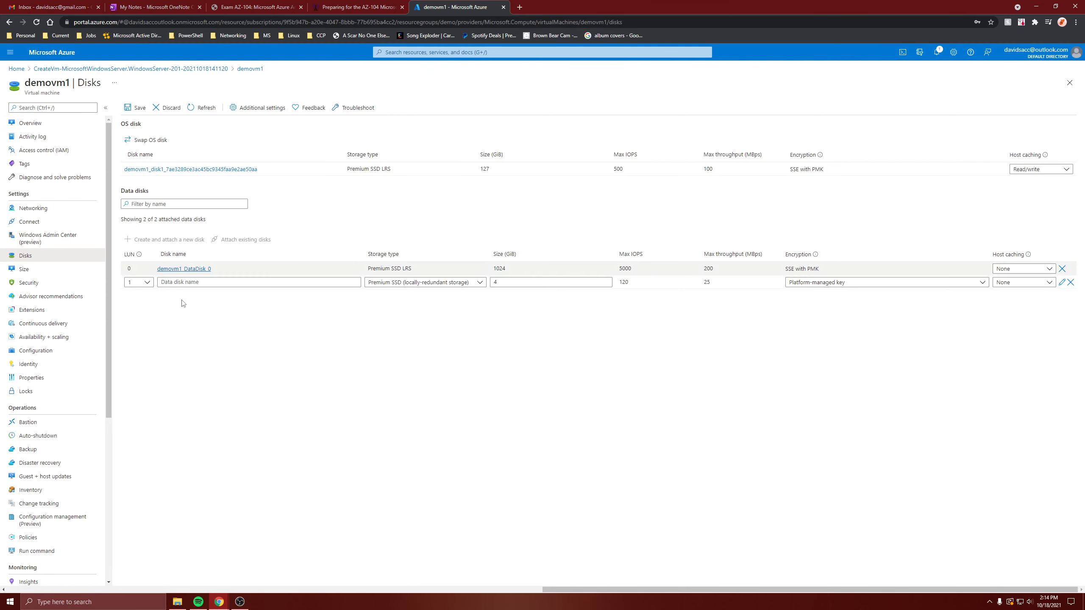
{"action": "left_click", "coordinate": [143, 283]}
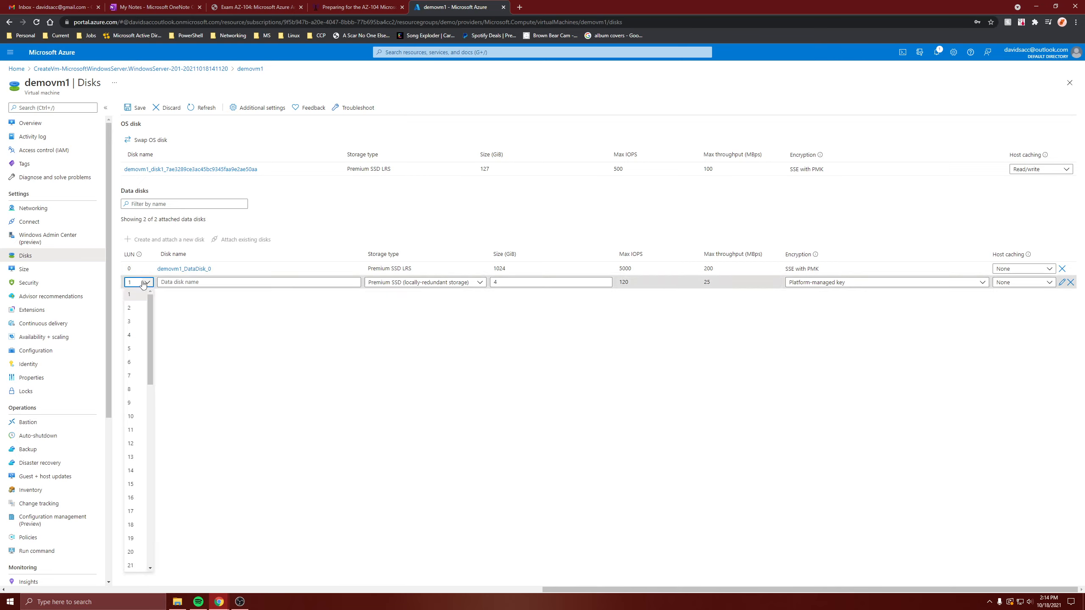
{"action": "left_click", "coordinate": [178, 282]}
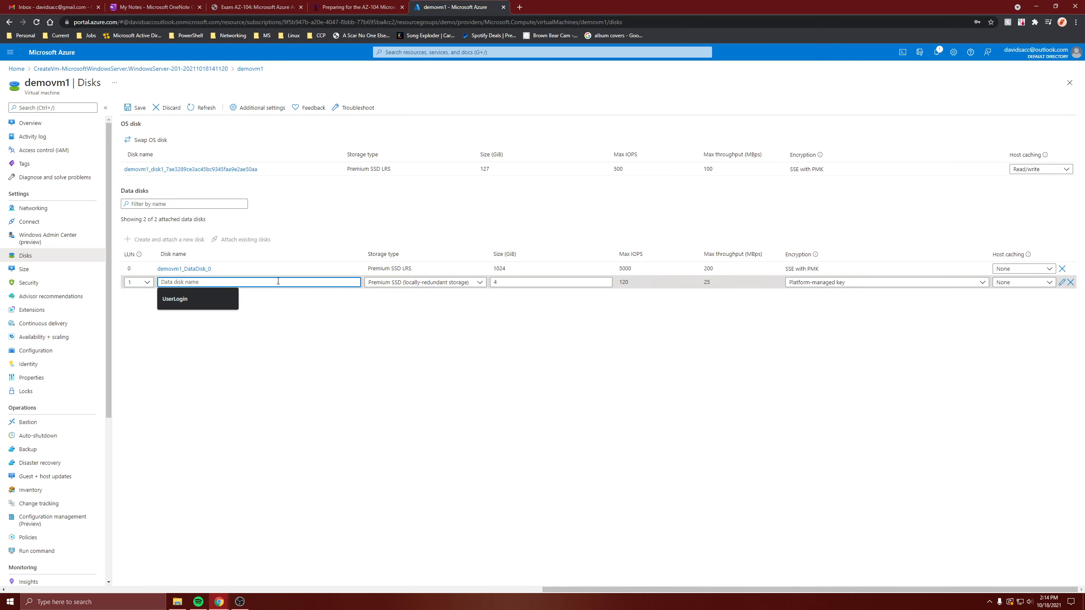
{"action": "type", "text": "additionalDisk"}
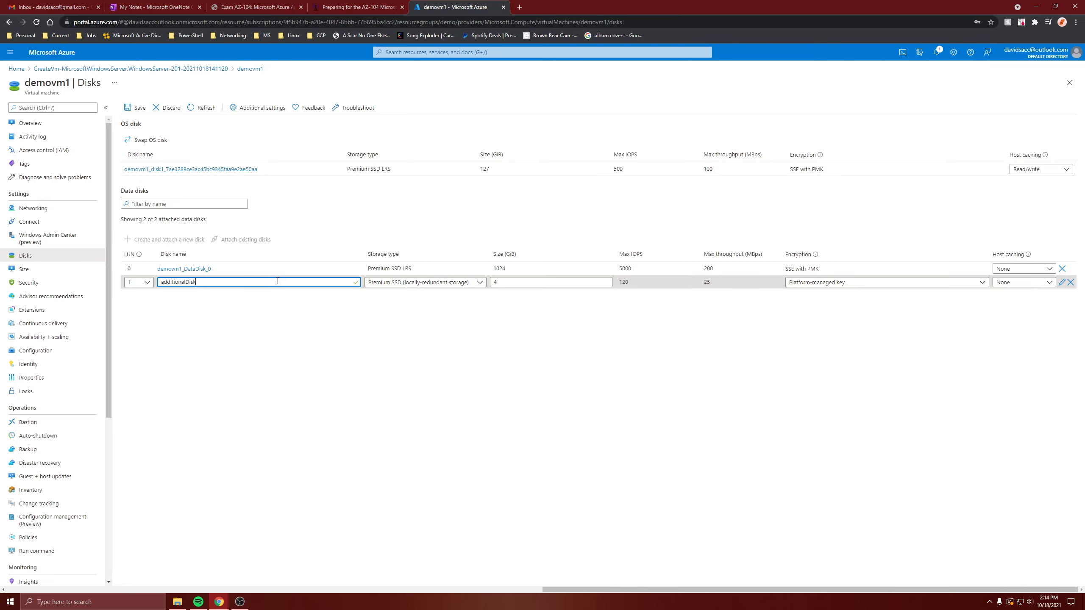
Keep additionalDisk as Premium SSD with a 4 GiB size.
{"action": "left_click", "coordinate": [433, 284]}
{"action": "left_click", "coordinate": [436, 283]}
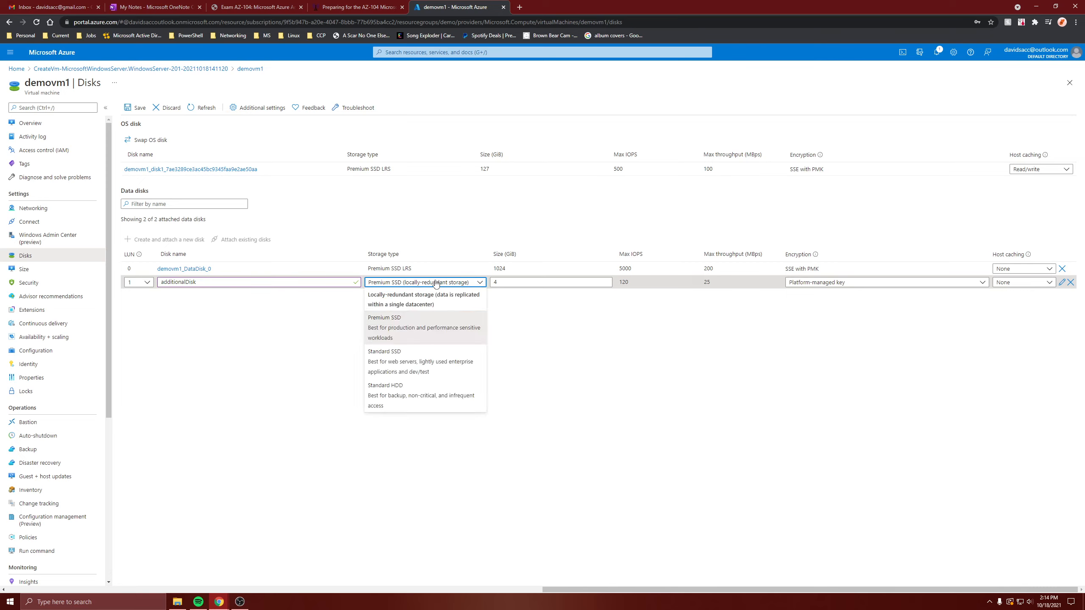
{"action": "left_click", "coordinate": [520, 282]}
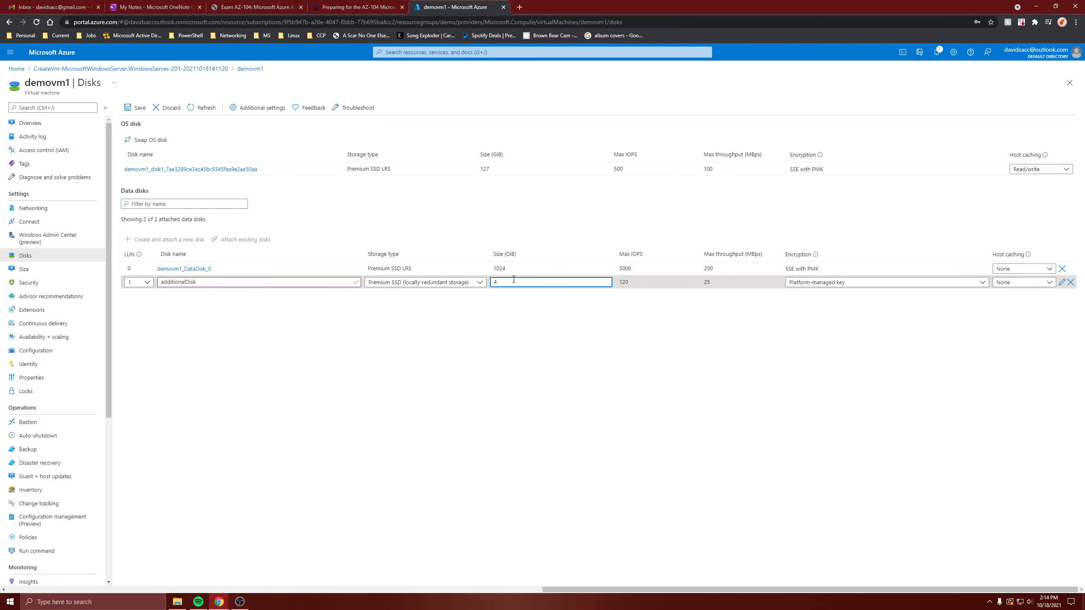
{"action": "left_click", "coordinate": [482, 285]}
{"action": "left_click", "coordinate": [583, 301]}
Keep platform-managed encryption and host caching None, then save additionalDisk.
{"action": "left_click", "coordinate": [814, 285]}
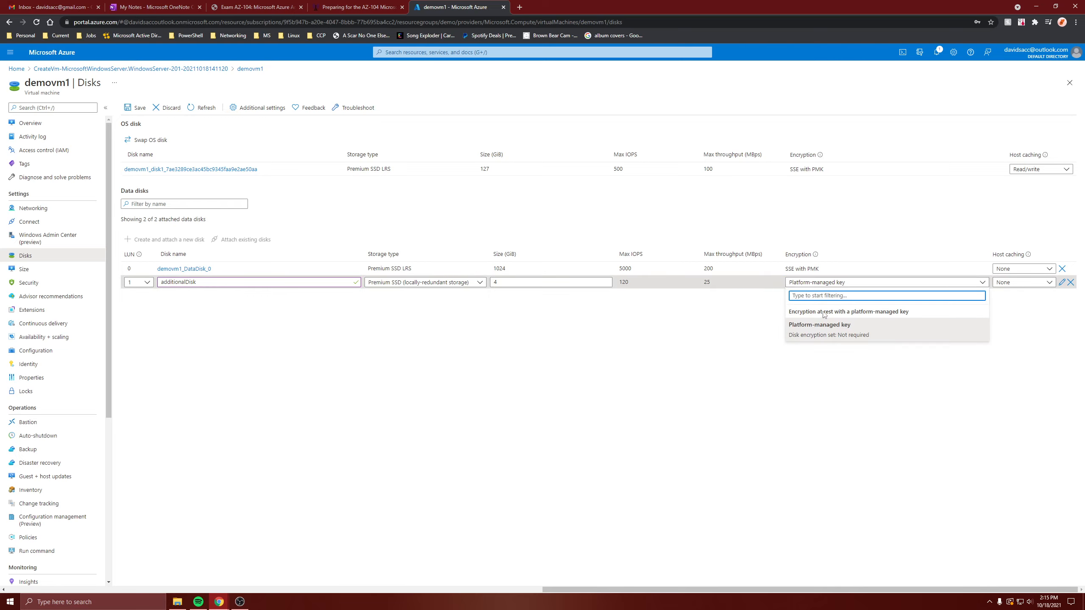
{"action": "left_click", "coordinate": [741, 324]}
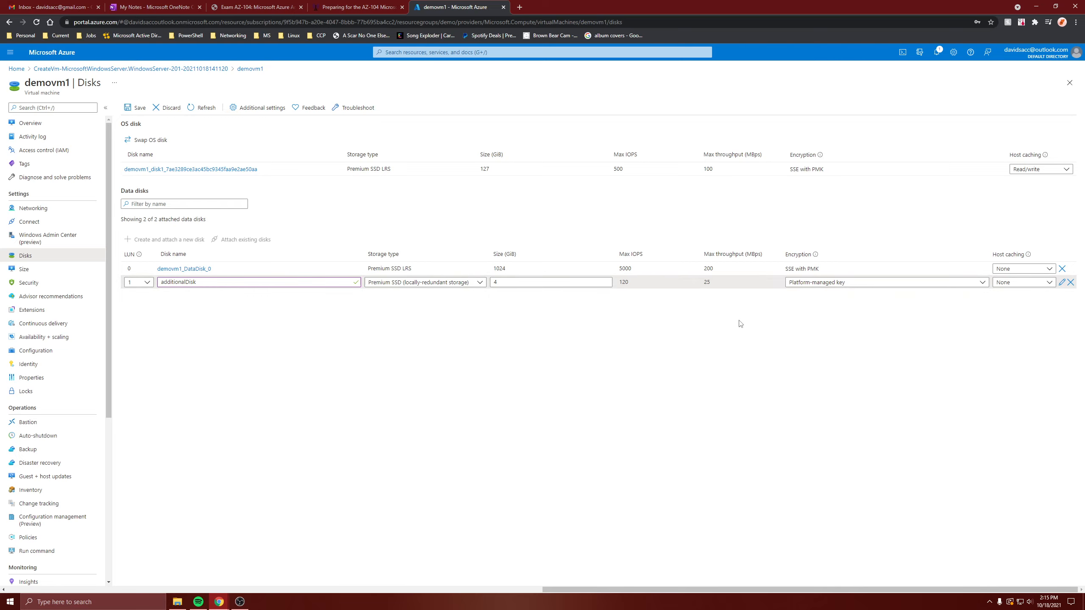
{"action": "left_click", "coordinate": [1006, 283]}
{"action": "left_click", "coordinate": [1011, 296]}
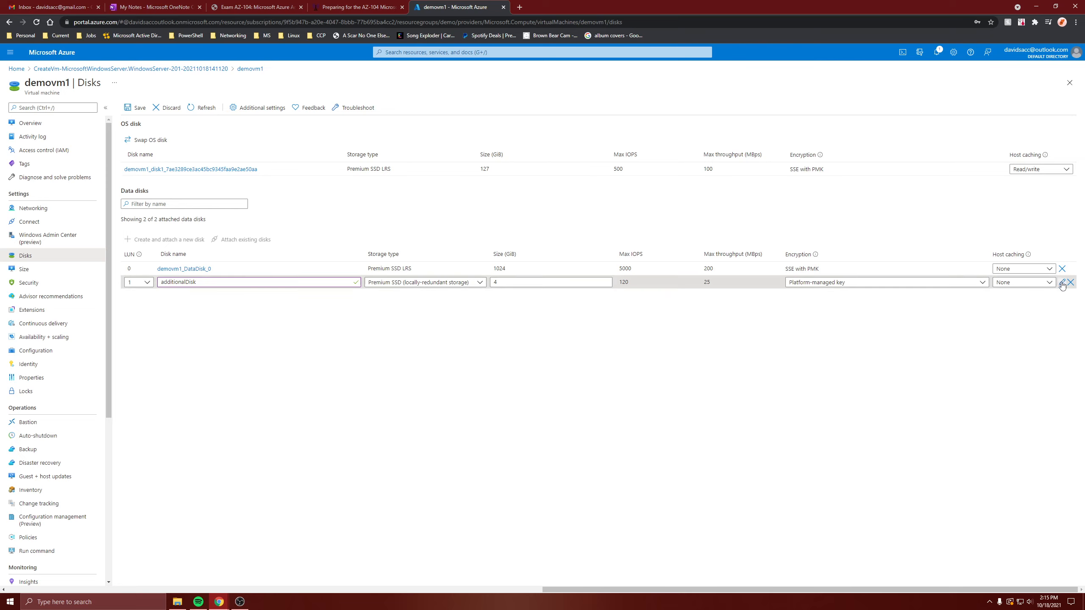
{"action": "left_click", "coordinate": [136, 108]}
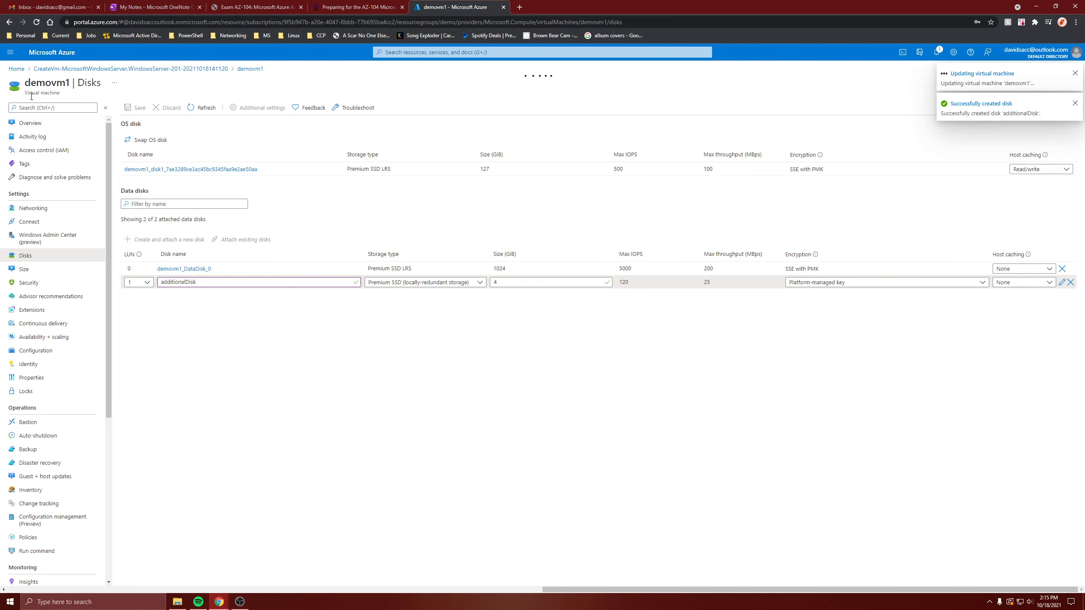
{"action": "left_click", "coordinate": [30, 123]}
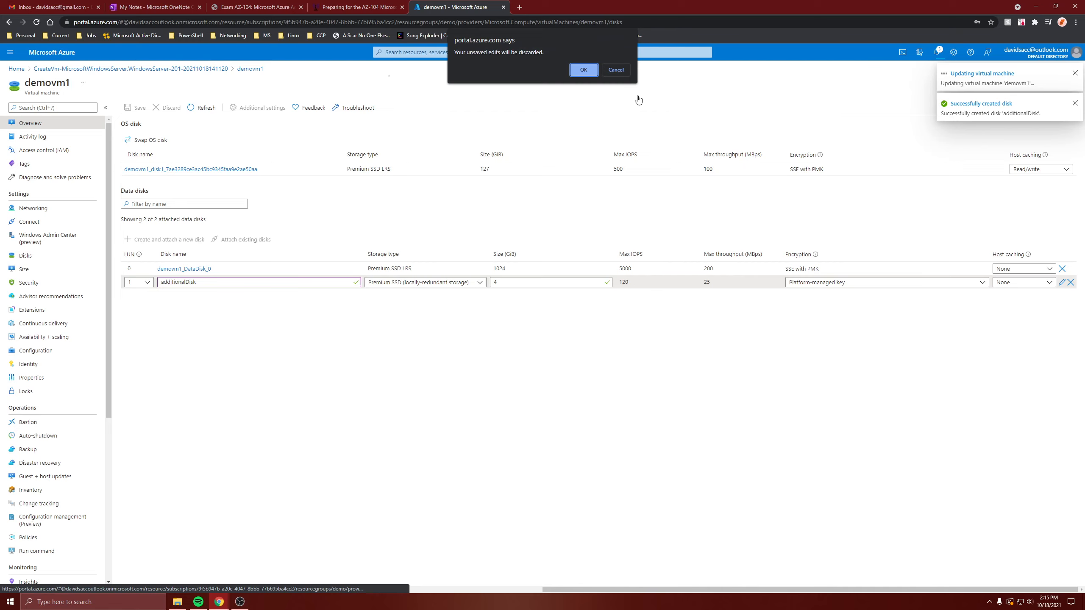
Discard pending disk edits, return to the overview, and restart demovm1.
{"action": "left_click", "coordinate": [613, 72]}
{"action": "left_click", "coordinate": [91, 121]}
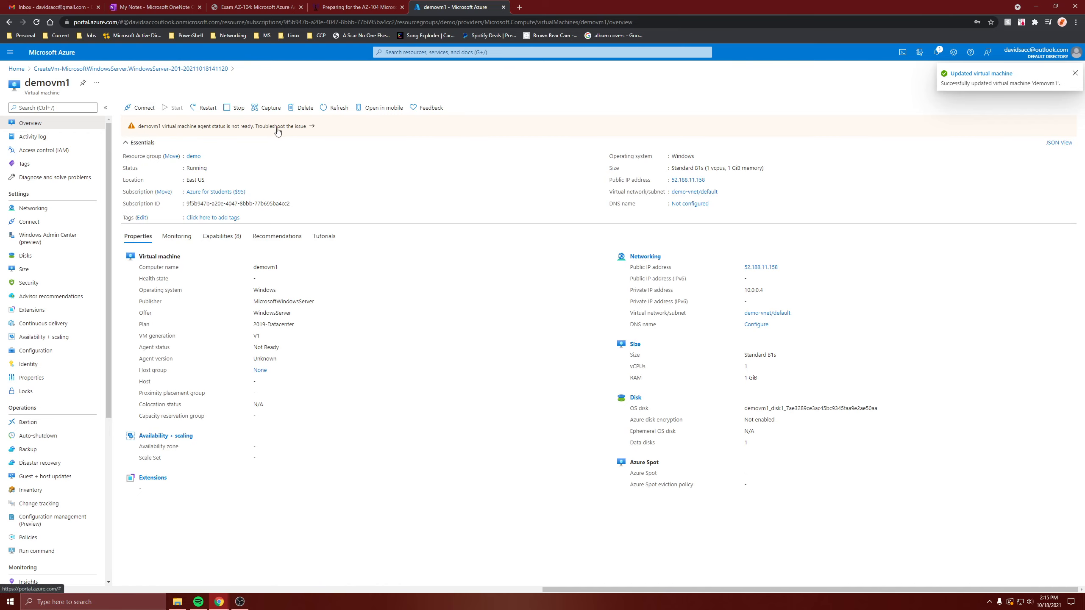
{"action": "left_click", "coordinate": [203, 109]}
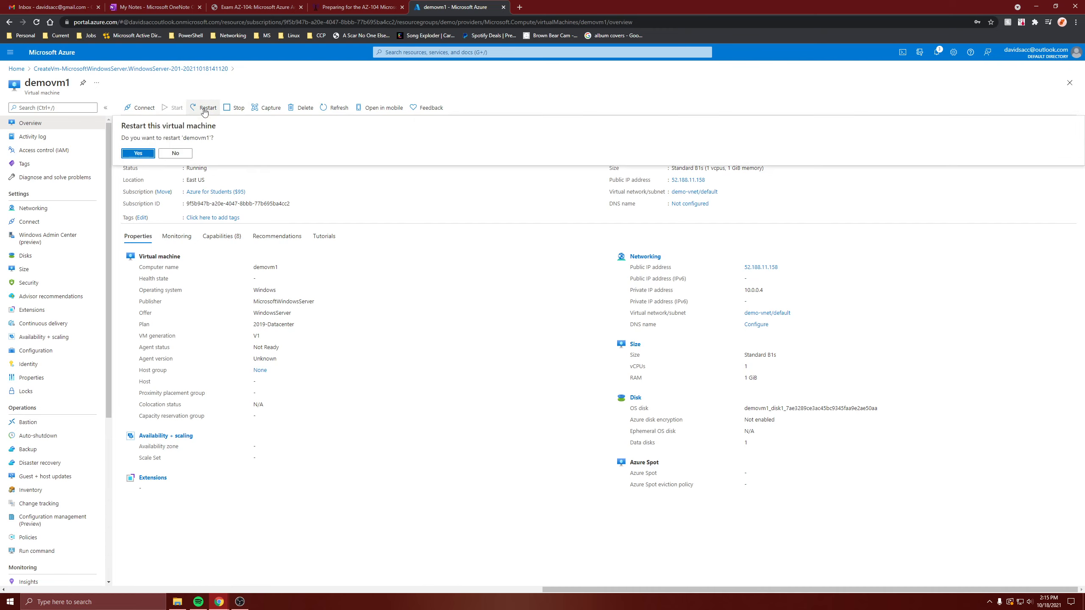
{"action": "left_click", "coordinate": [144, 154]}
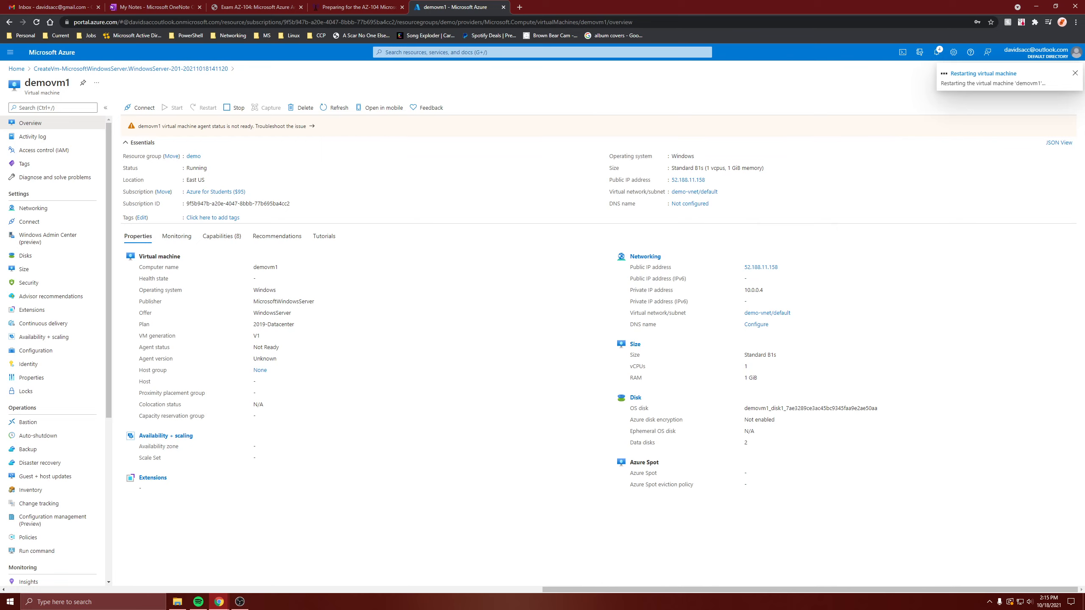
{"action": "left_click", "coordinate": [139, 107]}
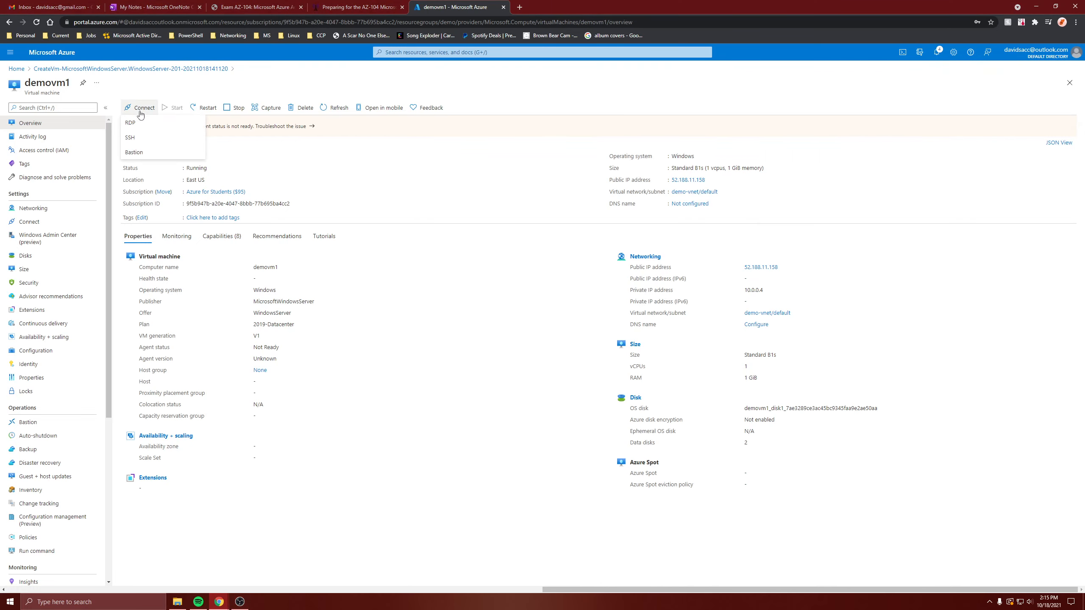
Launch the downloaded demovm1.rdp connection, then dismiss the can't-connect error.
{"action": "left_click", "coordinate": [142, 124]}
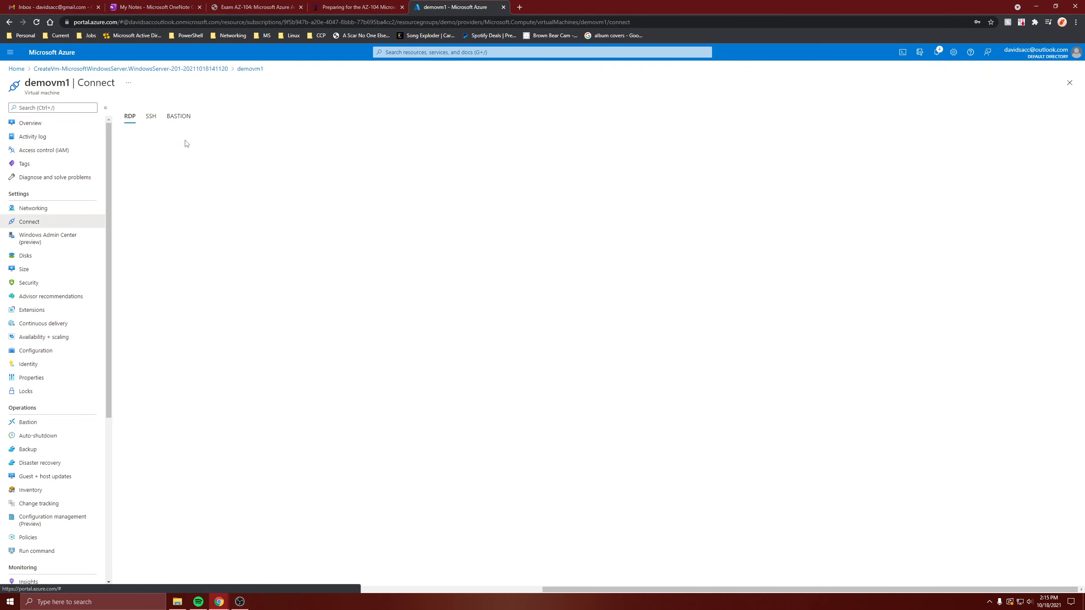
{"action": "left_click", "coordinate": [166, 236]}
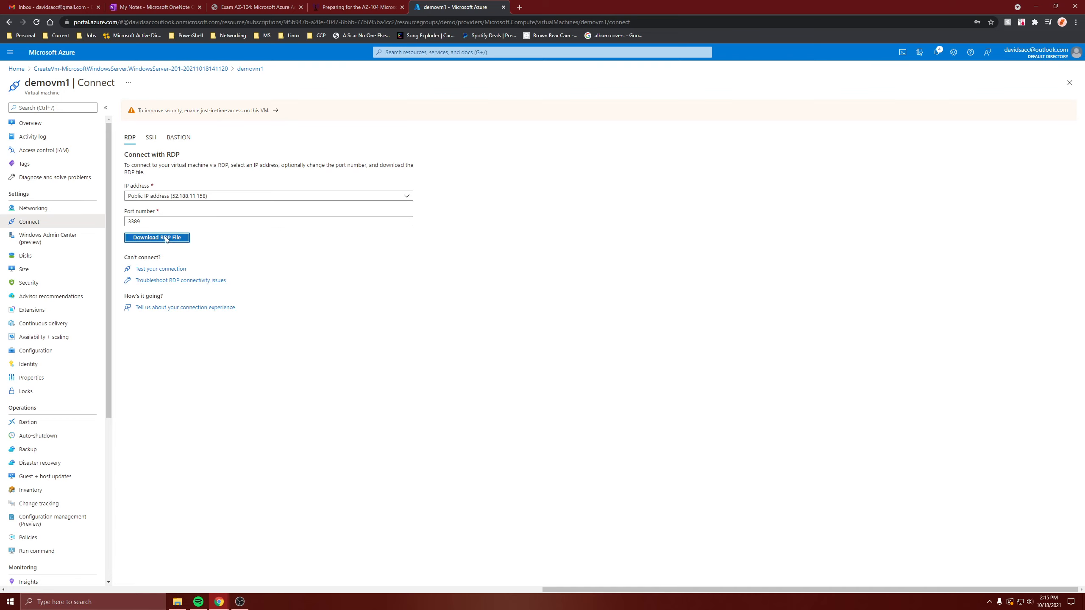
{"action": "left_click", "coordinate": [419, 292]}
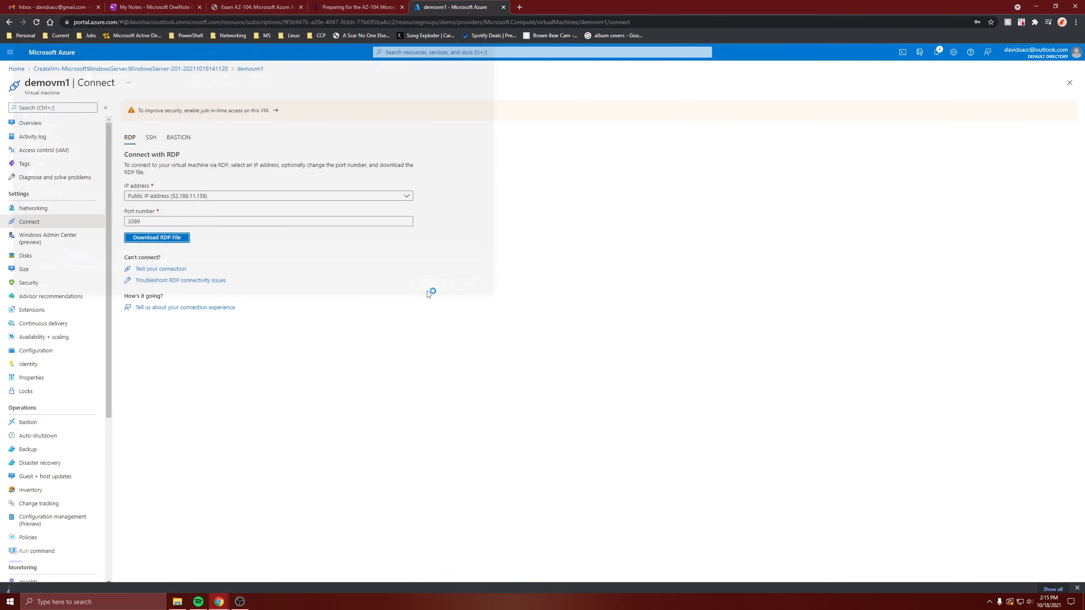
{"action": "left_click", "coordinate": [52, 580]}
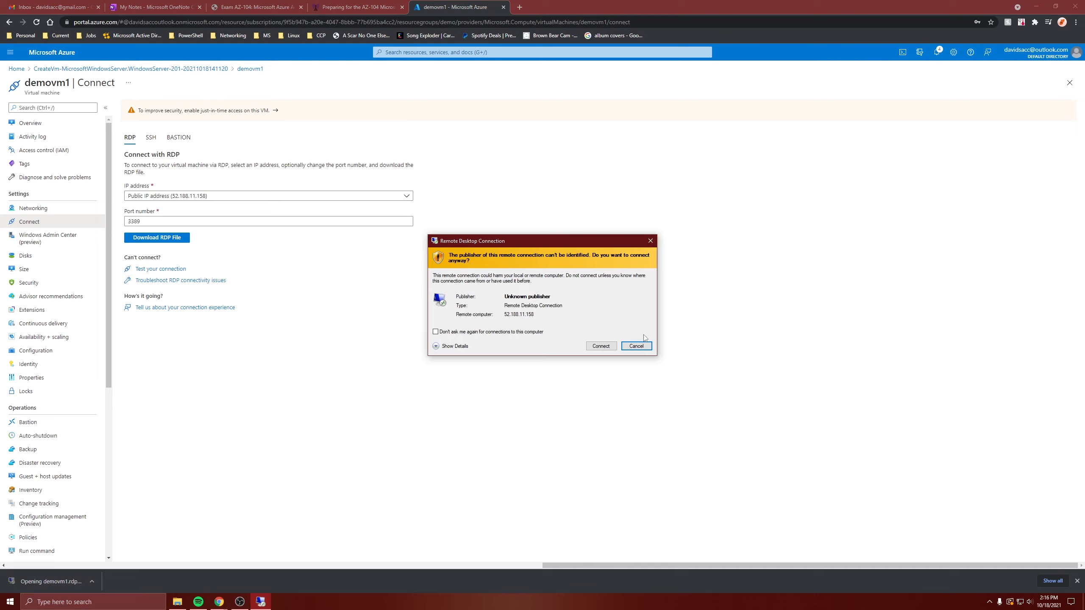
{"action": "left_click", "coordinate": [601, 346]}
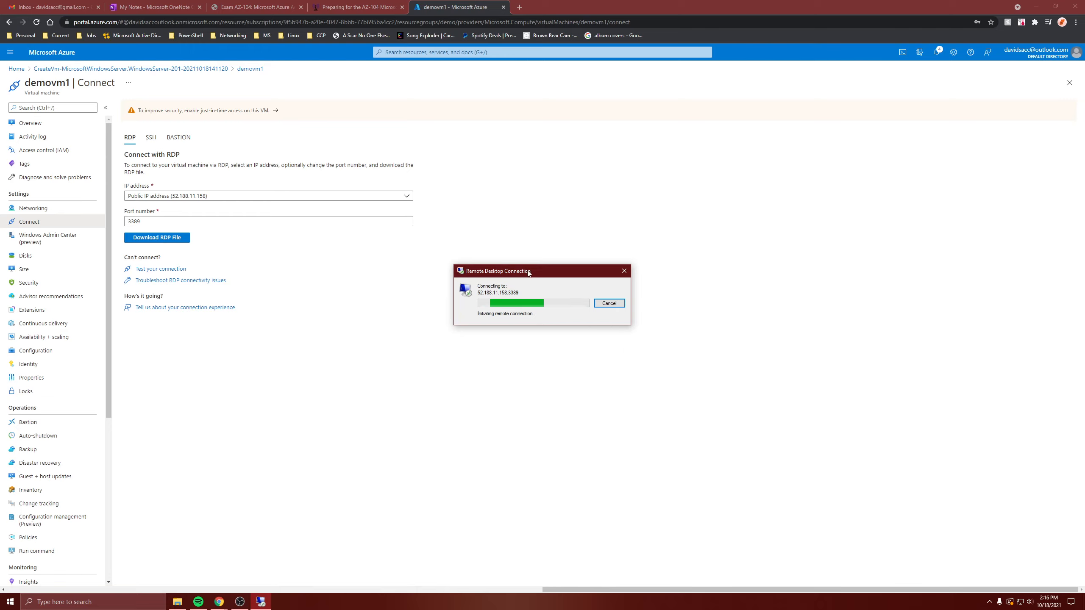
{"action": "left_click_drag", "start_coordinate": [528, 273], "coordinate": [496, 214]}
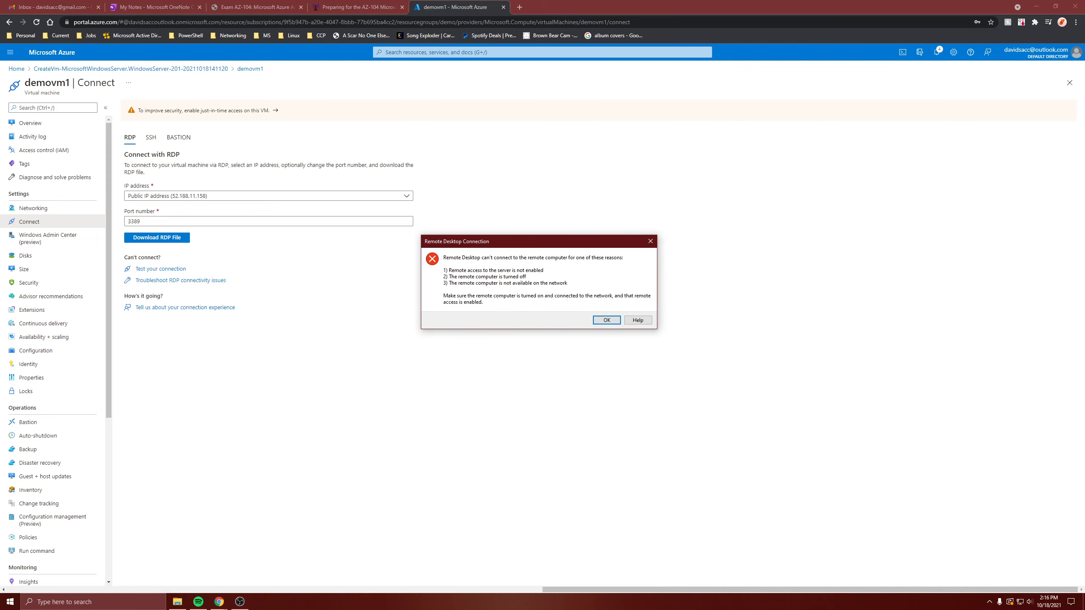
{"action": "left_click", "coordinate": [606, 320]}
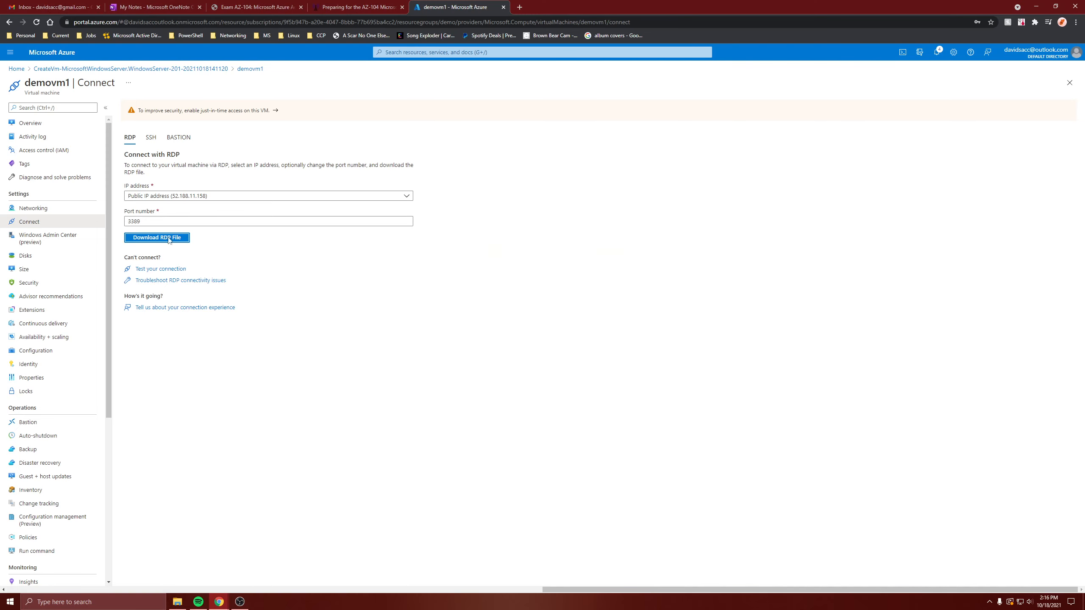
Add inbound rule 'RDP' using the RDP service (TCP 3389, priority 100) in Networking.
{"action": "left_click", "coordinate": [19, 124]}
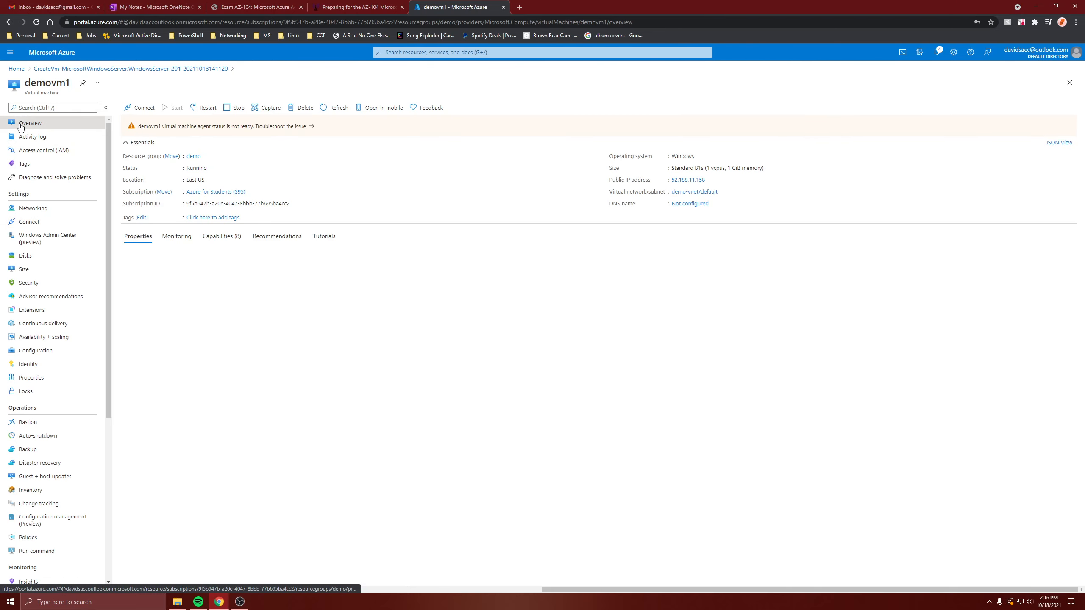
{"action": "left_click", "coordinate": [41, 208]}
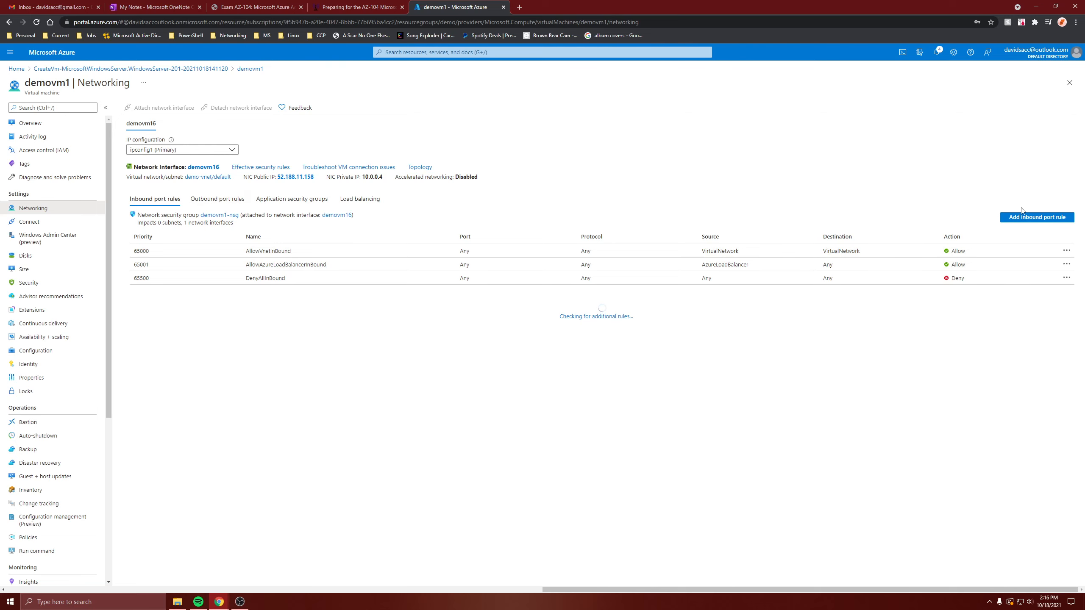
{"action": "left_click", "coordinate": [1050, 220]}
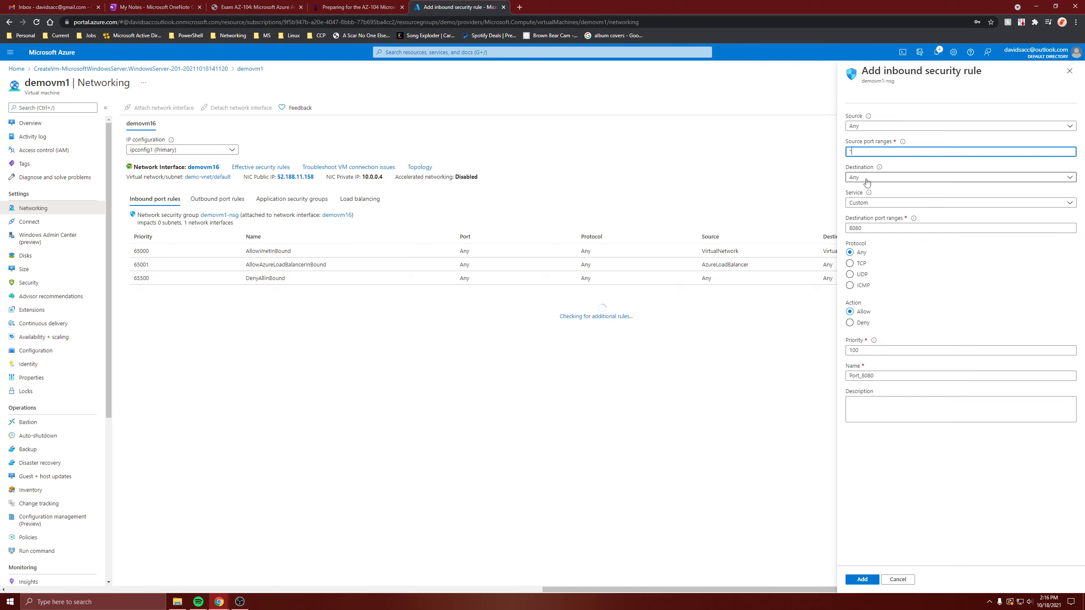
{"action": "left_click", "coordinate": [863, 202]}
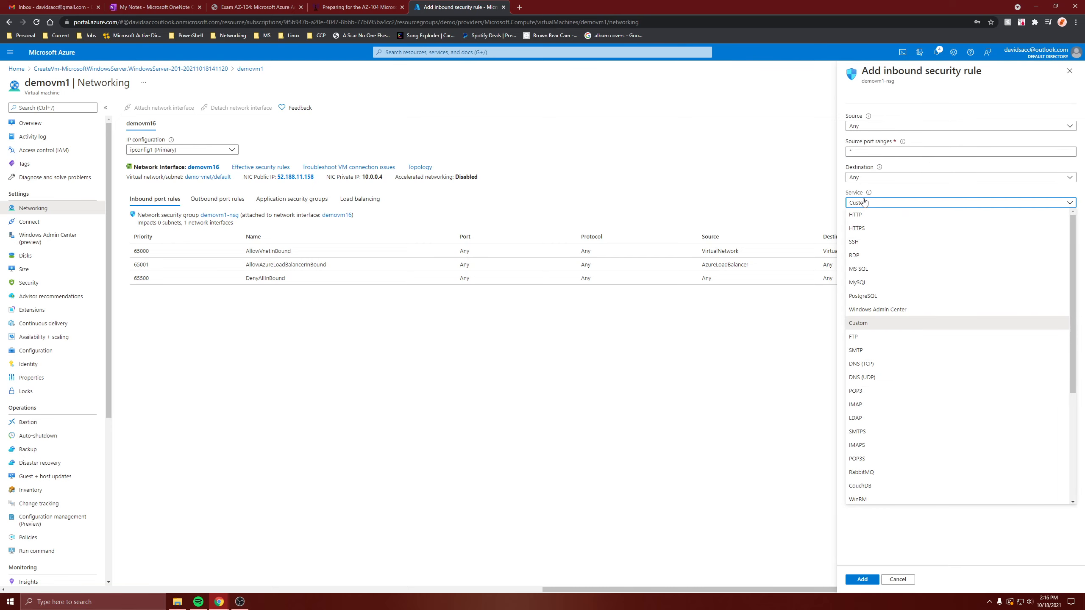
{"action": "left_click", "coordinate": [865, 255]}
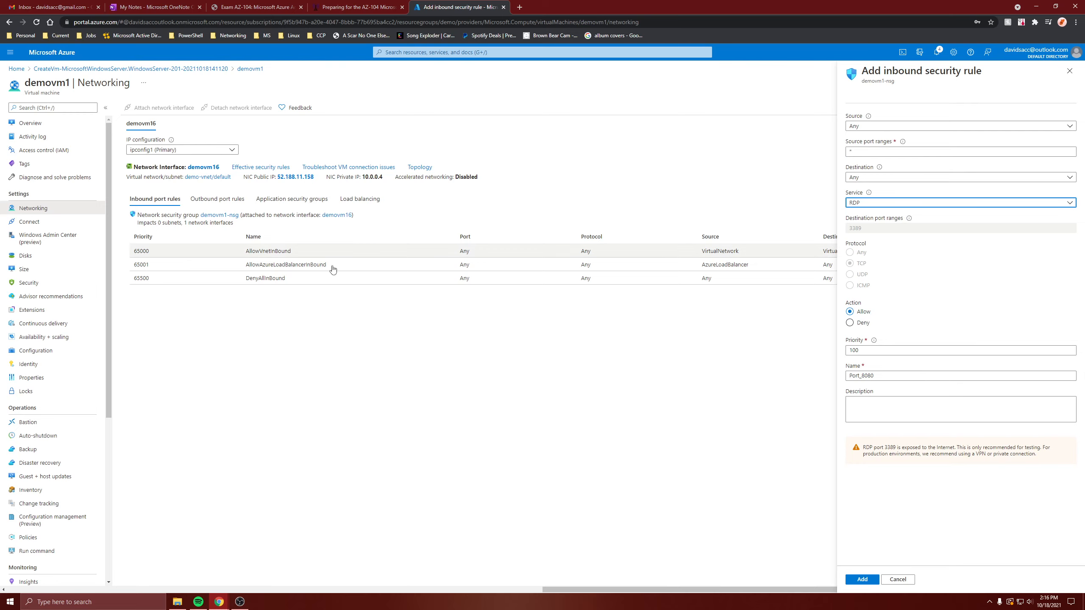
{"action": "double_click", "coordinate": [870, 375]}
{"action": "type", "text": "RDP"}
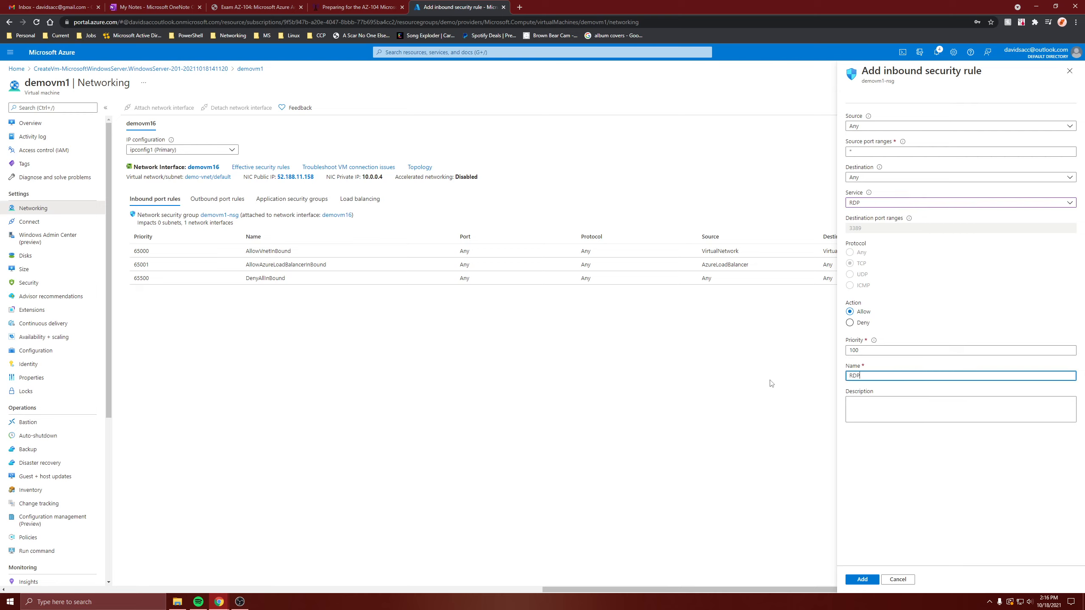
{"action": "left_click", "coordinate": [859, 581]}
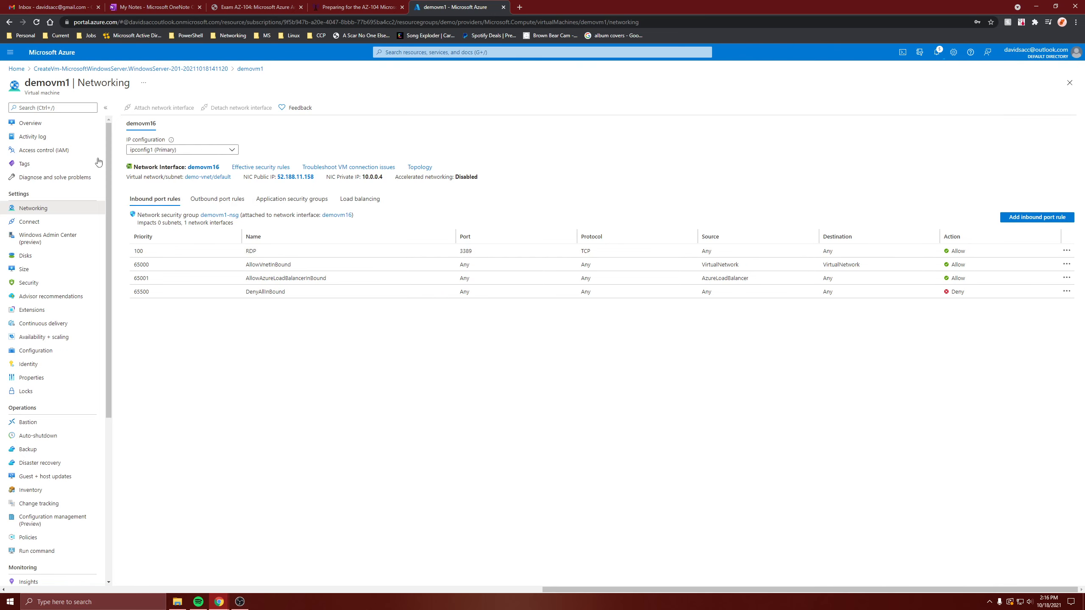
{"action": "left_click", "coordinate": [30, 122]}
Download and open demovm1's RDP file to start a second remote connection, then reopen Networking.
{"action": "left_click", "coordinate": [139, 107]}
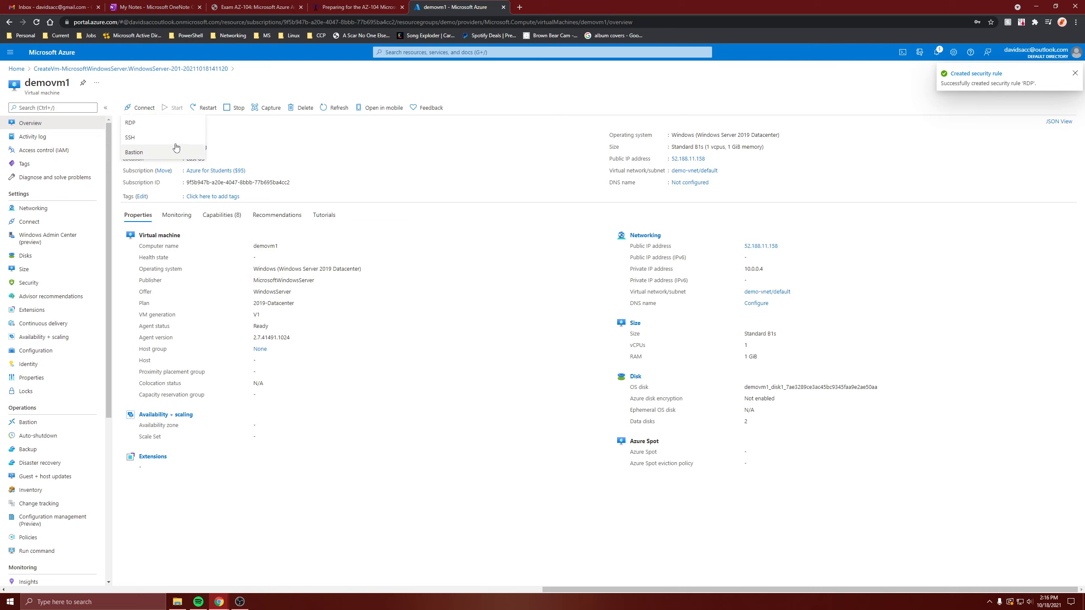
{"action": "left_click", "coordinate": [130, 123]}
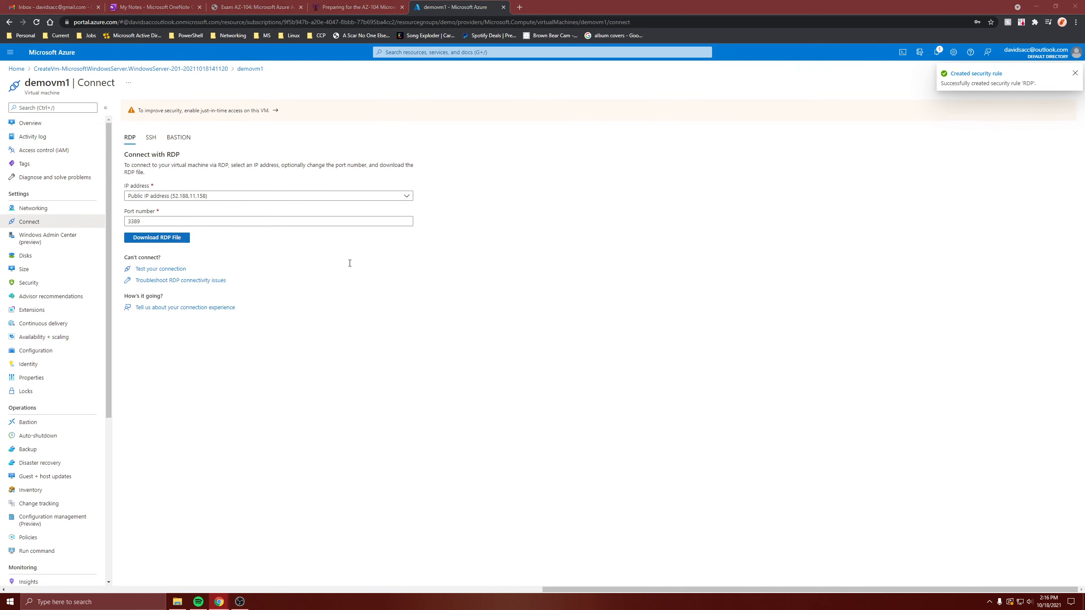
{"action": "left_click", "coordinate": [157, 237]}
{"action": "left_click", "coordinate": [436, 294]}
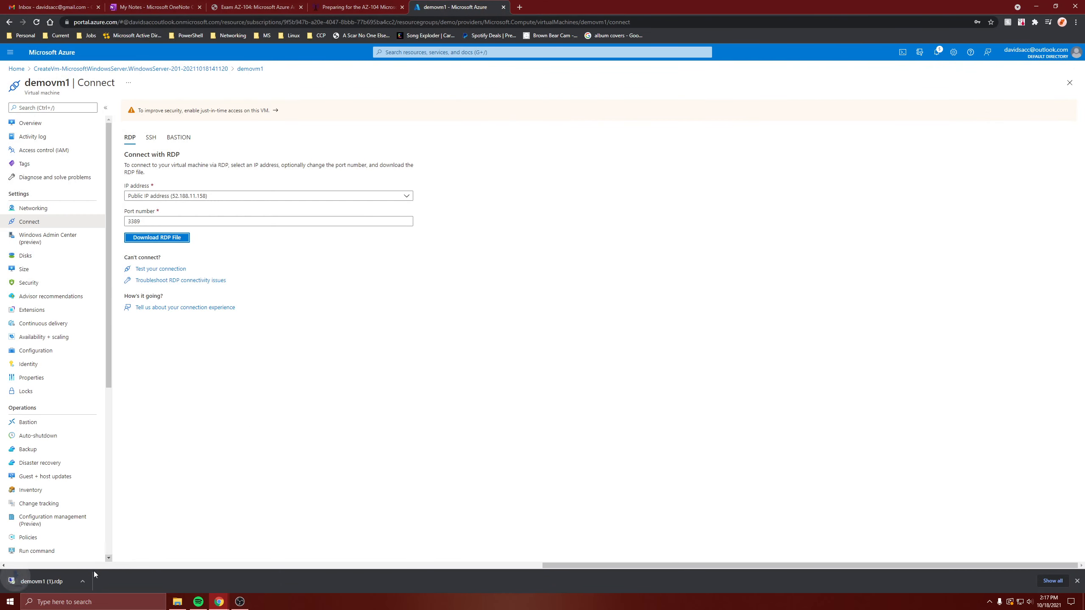
{"action": "left_click", "coordinate": [65, 582]}
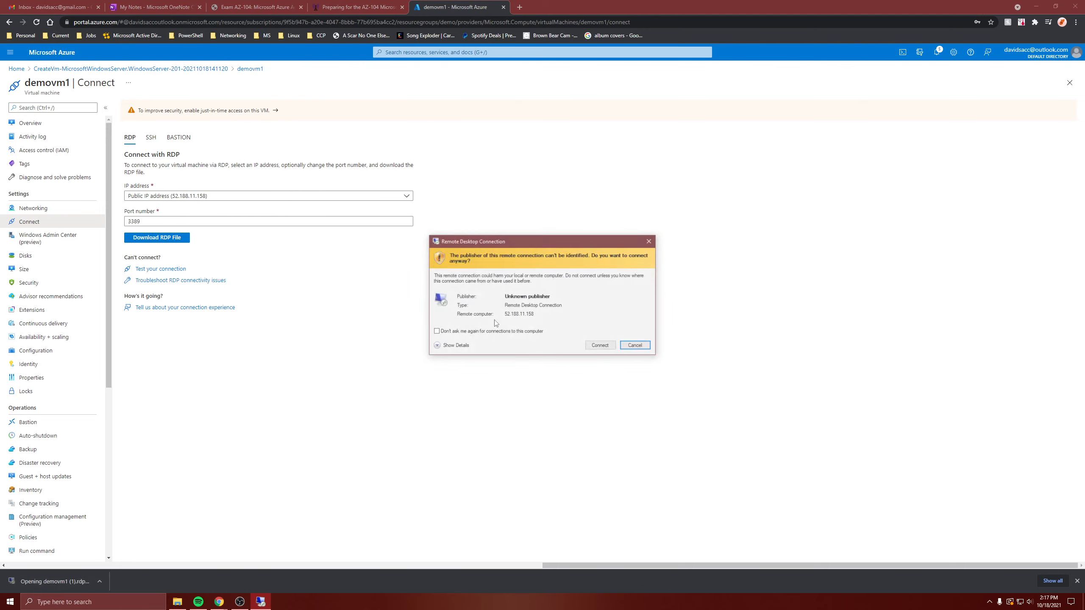
{"action": "left_click", "coordinate": [601, 347]}
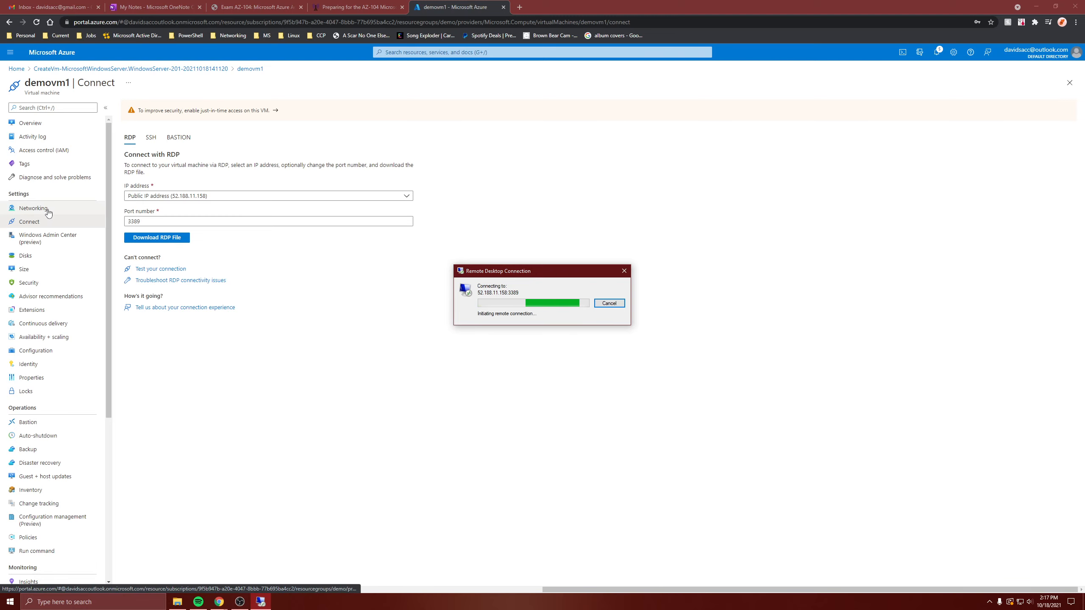
{"action": "left_click", "coordinate": [33, 208]}
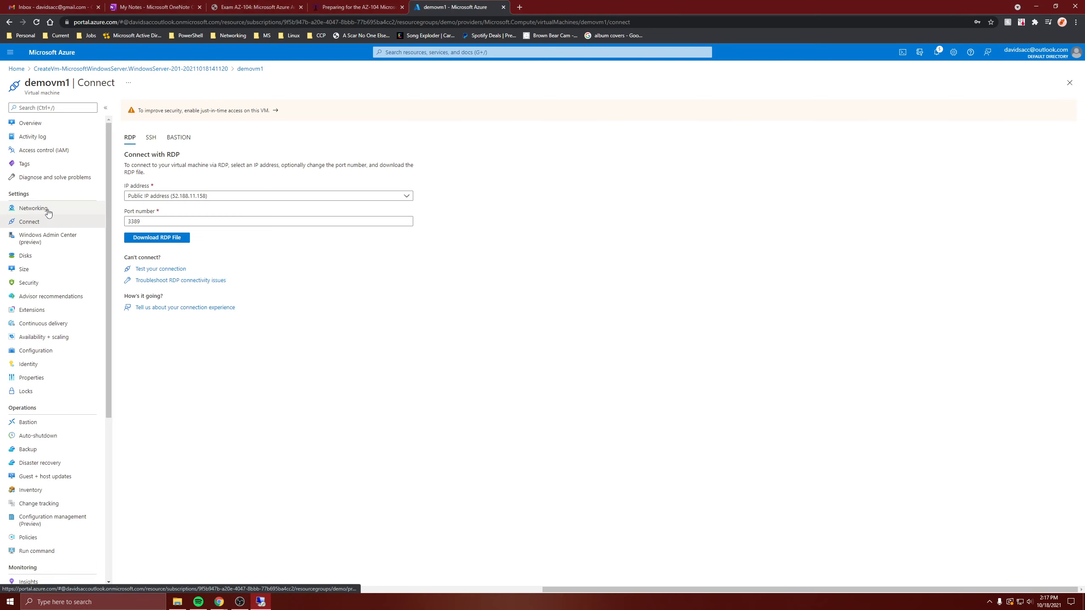
{"action": "left_click", "coordinate": [261, 602]}
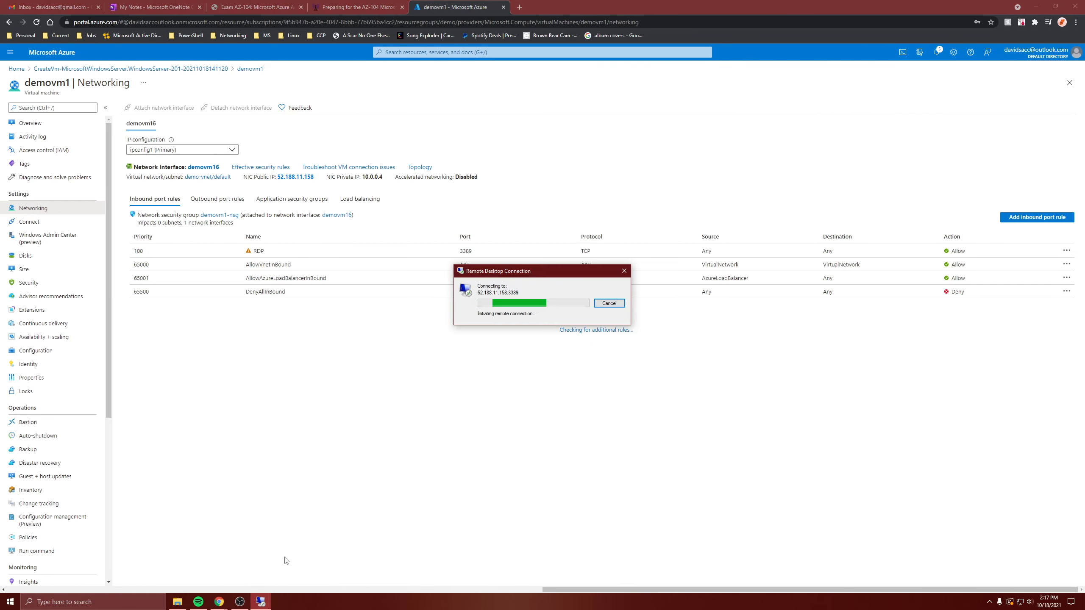
Add outbound rule 'RDPout' using the RDP service (TCP 3389, priority 100).
{"action": "left_click", "coordinate": [202, 199]}
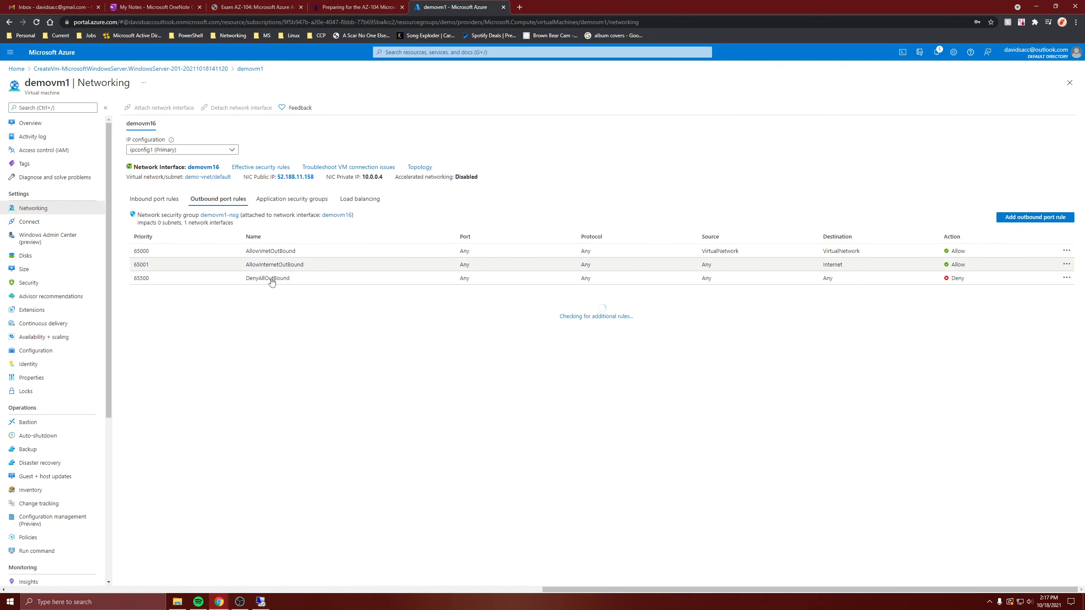
{"action": "left_click", "coordinate": [268, 602]}
{"action": "left_click", "coordinate": [1035, 217]}
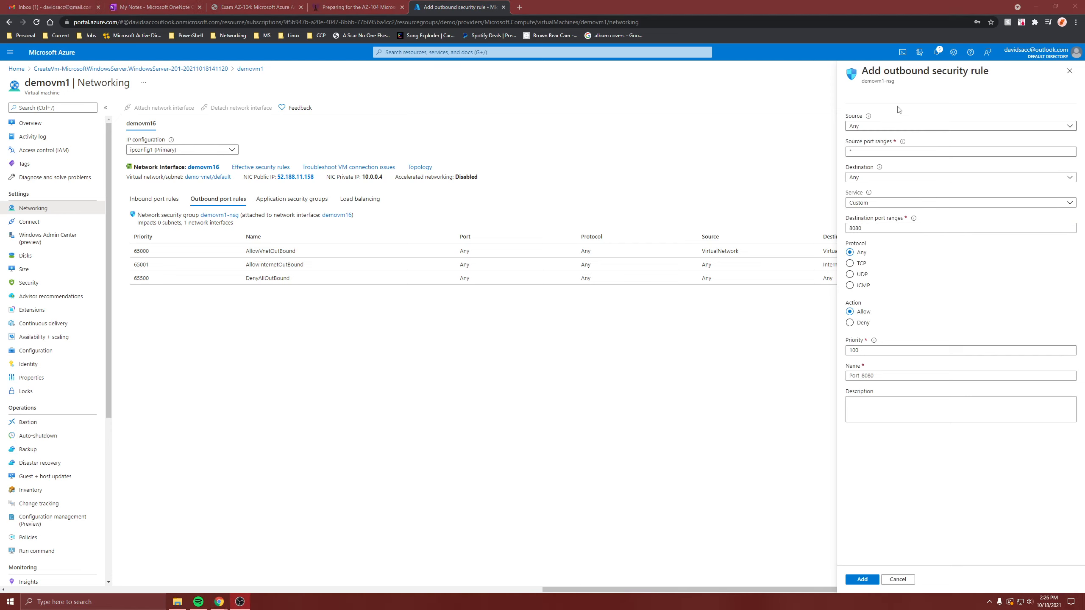
{"action": "left_click", "coordinate": [868, 202]}
{"action": "left_click", "coordinate": [863, 255]}
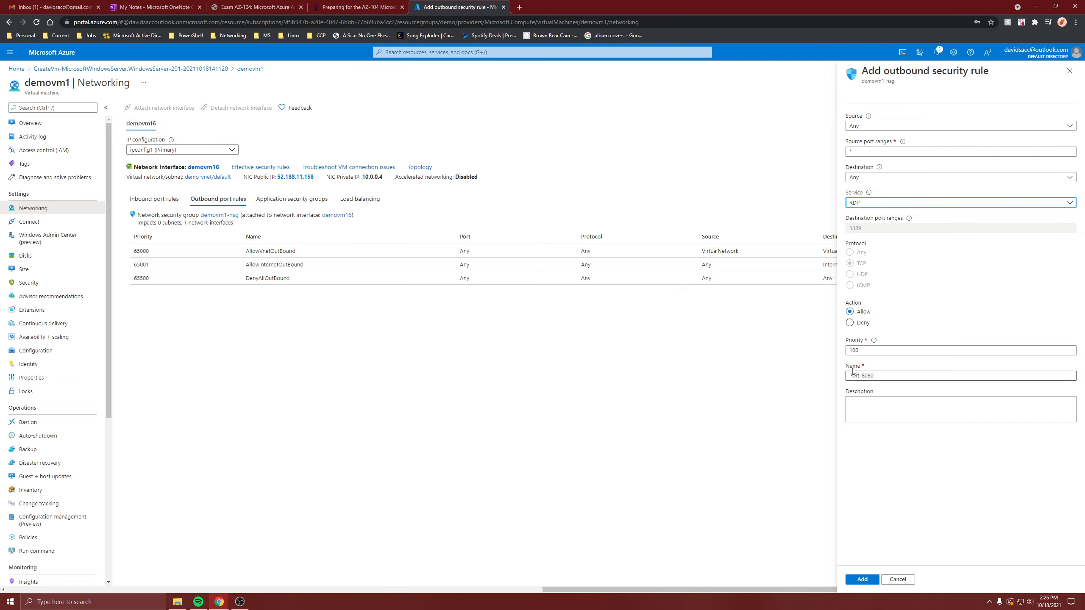
{"action": "left_click_drag", "start_coordinate": [879, 375], "coordinate": [777, 376]}
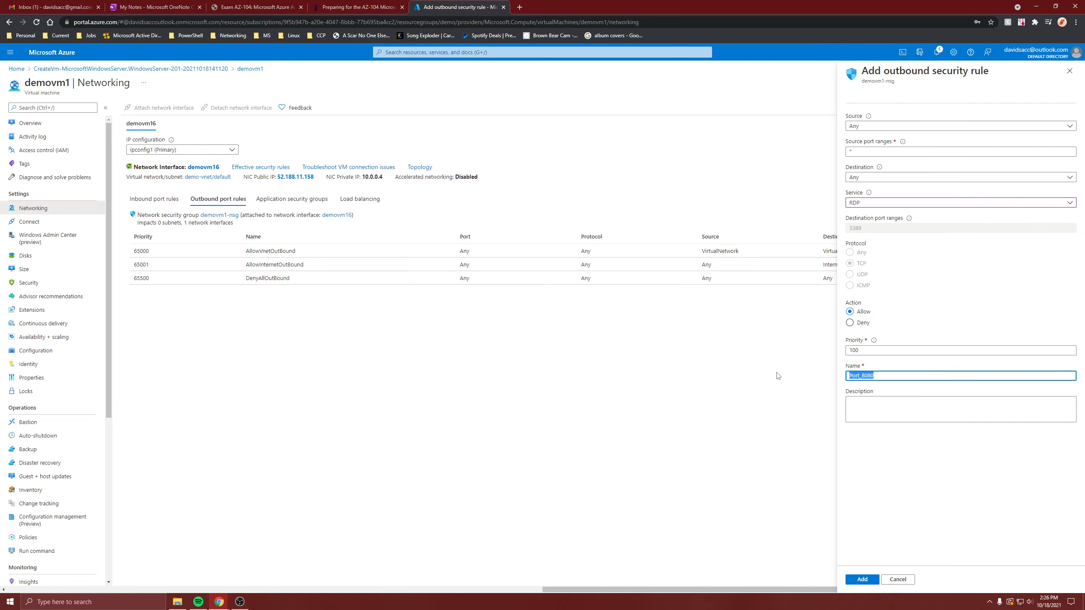
{"action": "type", "text": "RDPout"}
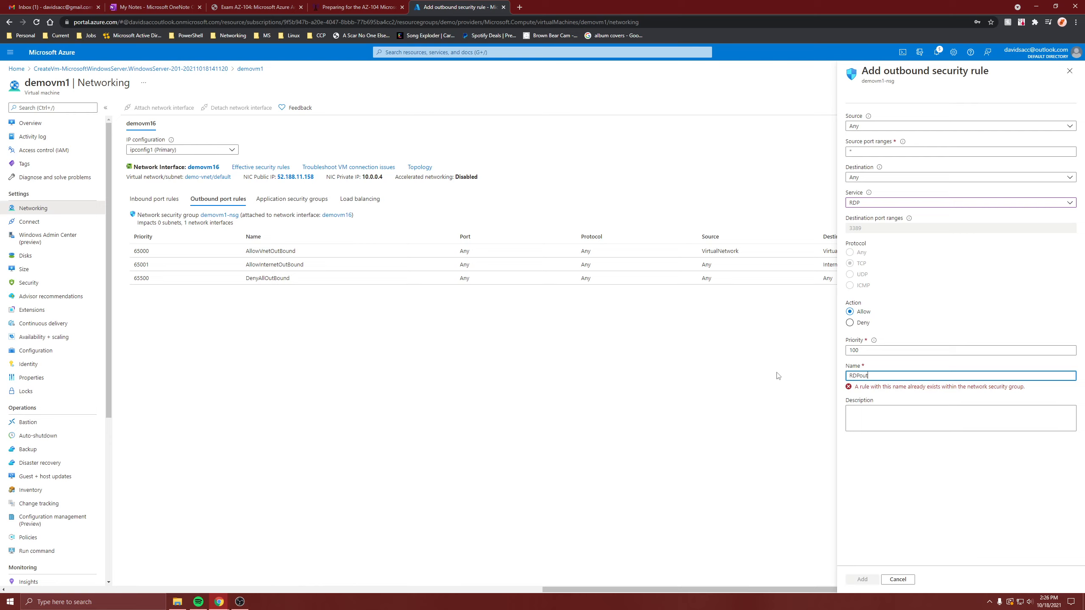
{"action": "left_click", "coordinate": [914, 497]}
{"action": "left_click", "coordinate": [867, 579]}
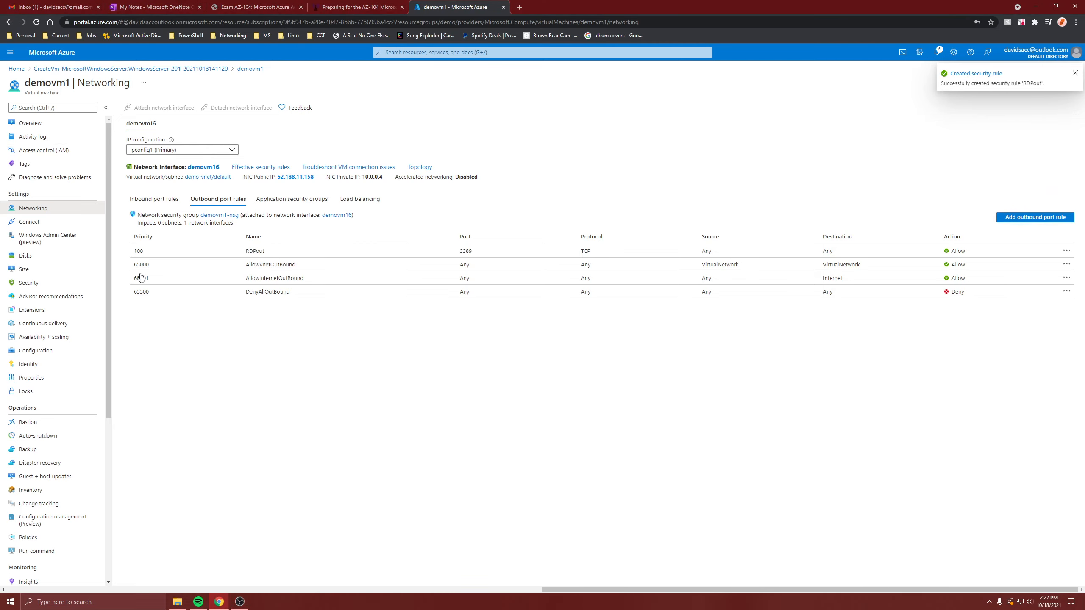
Download a fresh RDP file for demovm1 and launch the connection.
{"action": "left_click", "coordinate": [30, 122]}
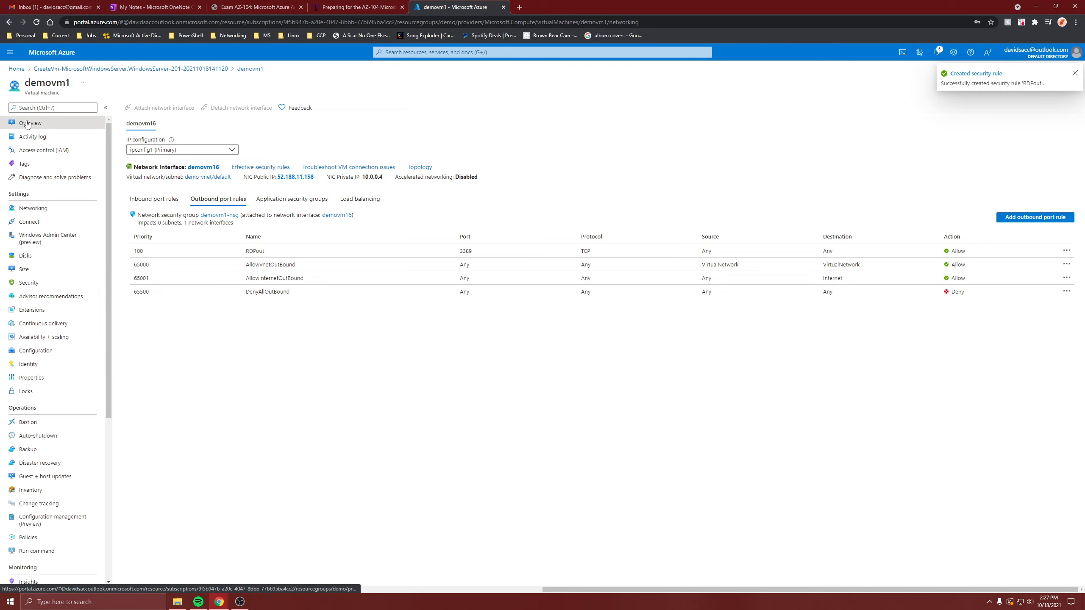
{"action": "left_click", "coordinate": [139, 107]}
{"action": "left_click", "coordinate": [157, 126]}
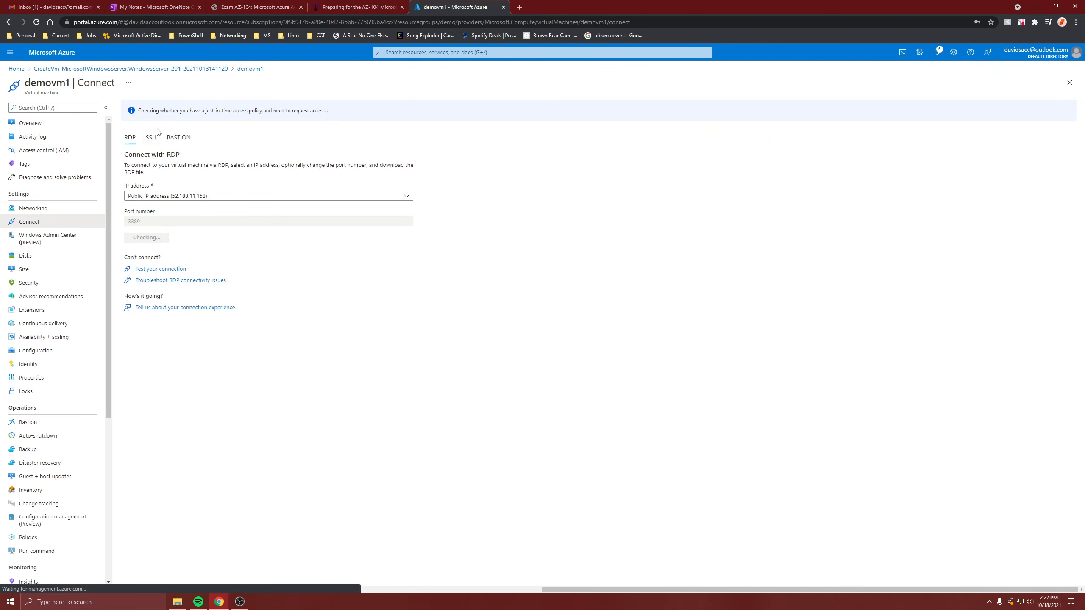
{"action": "left_click", "coordinate": [163, 238]}
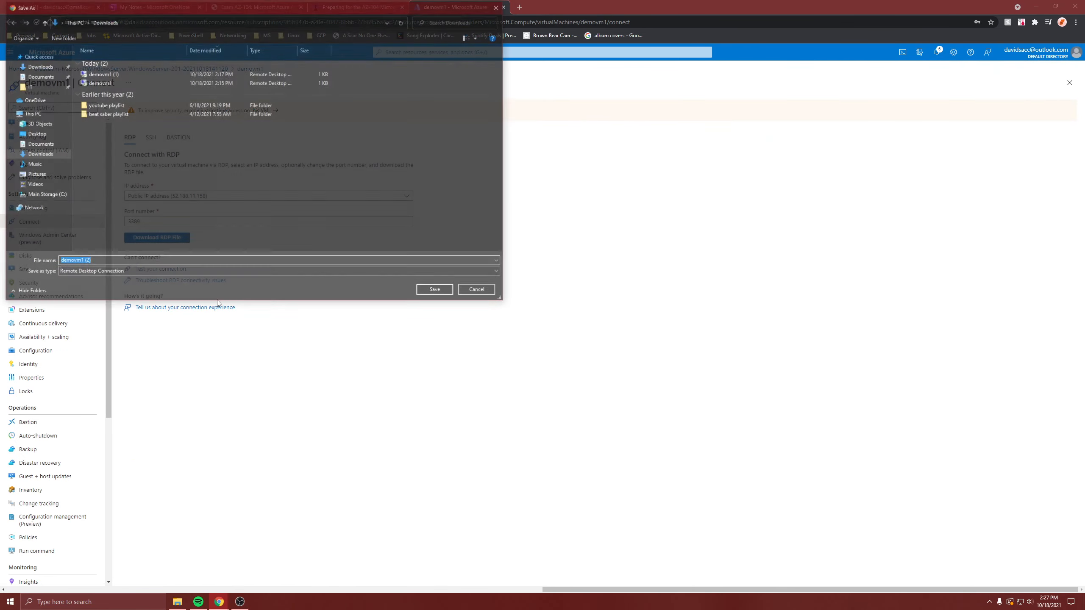
{"action": "left_click", "coordinate": [435, 291]}
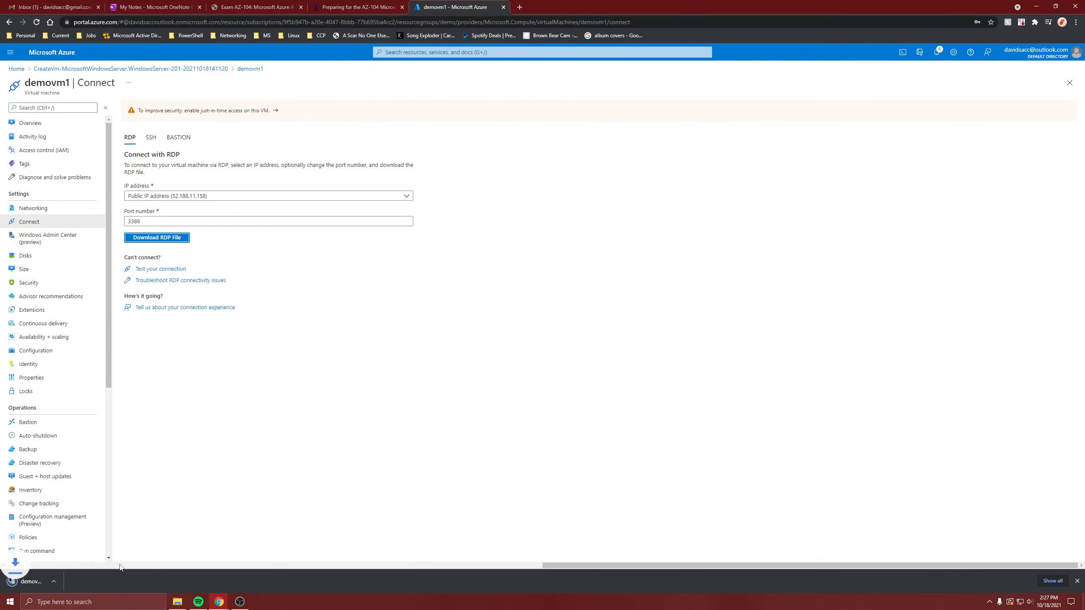
{"action": "left_click", "coordinate": [41, 580]}
{"action": "left_click", "coordinate": [600, 346]}
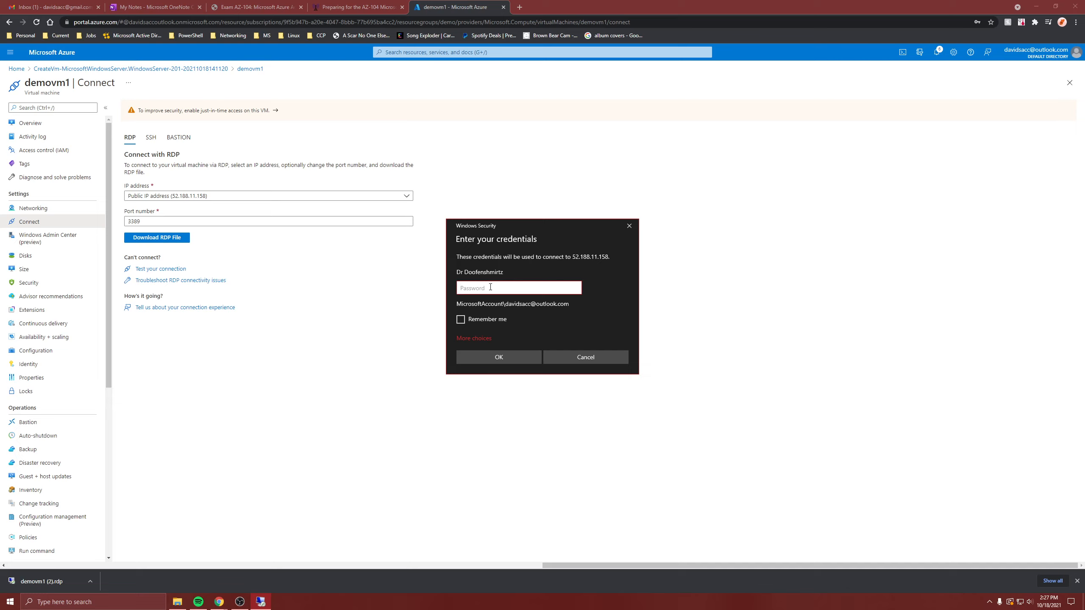
Sign in with the VM account's username and password and accept the certificate warning.
{"action": "left_click", "coordinate": [474, 339]}
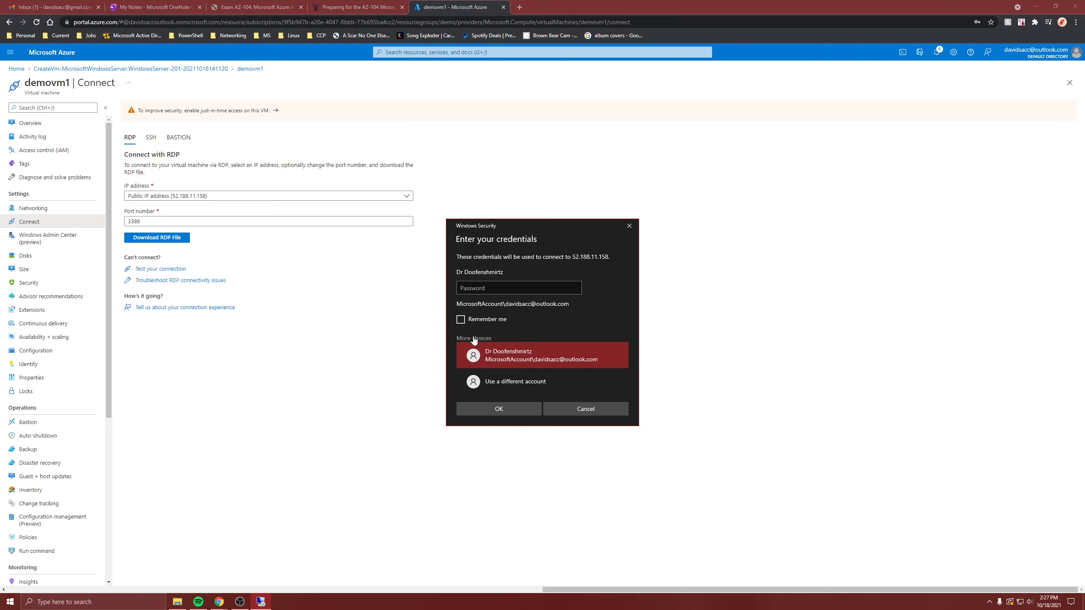
{"action": "left_click", "coordinate": [508, 378]}
{"action": "type", "text": "david"}
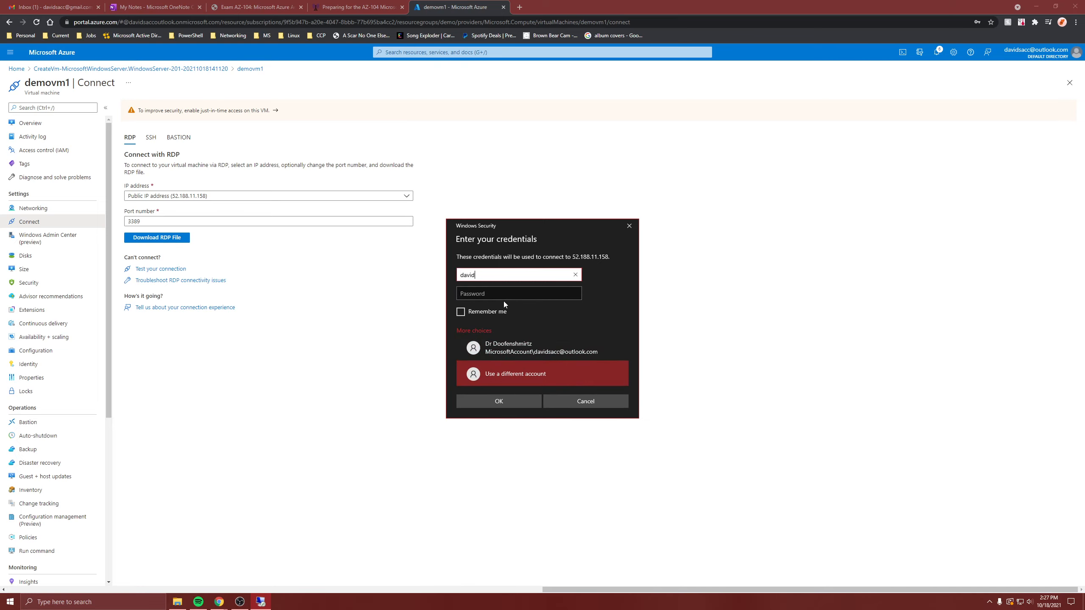
{"action": "key", "text": "Tab"}
{"action": "type", "text": "Passwo"}
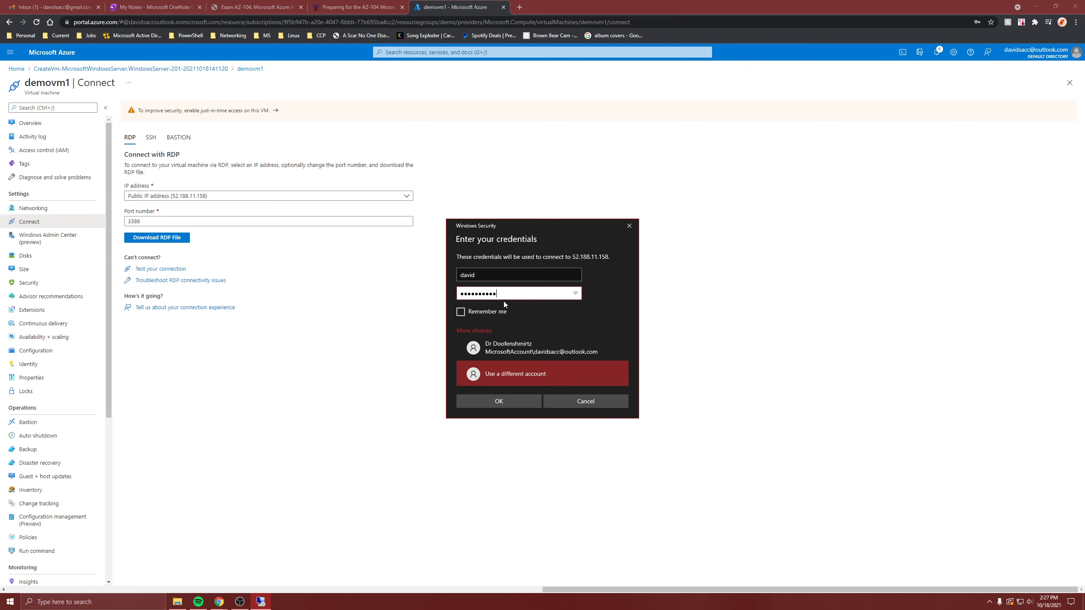
{"action": "key", "text": "Return"}
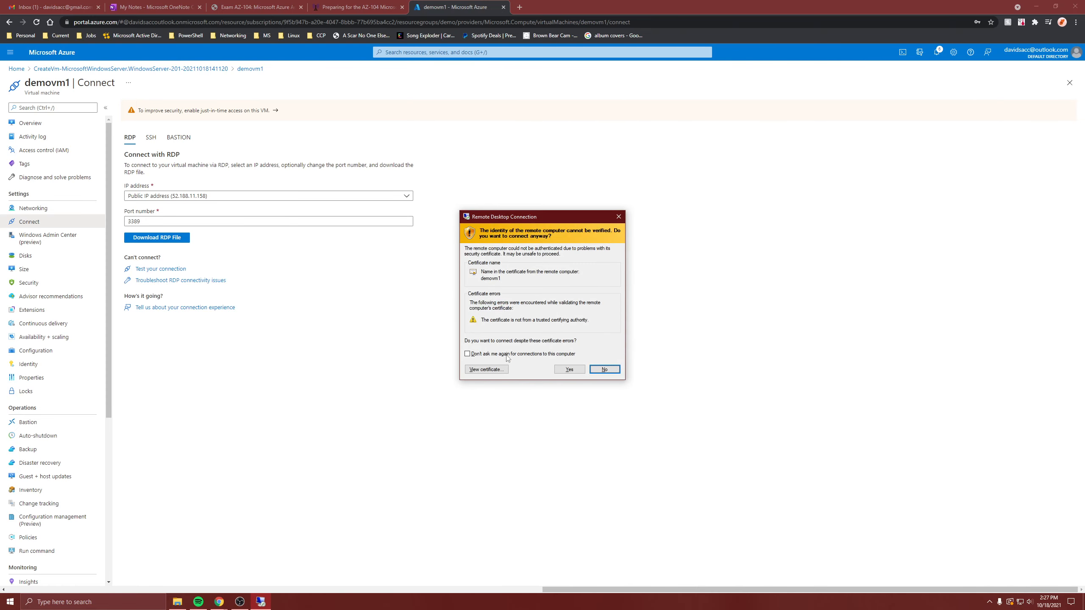
{"action": "left_click", "coordinate": [558, 368]}
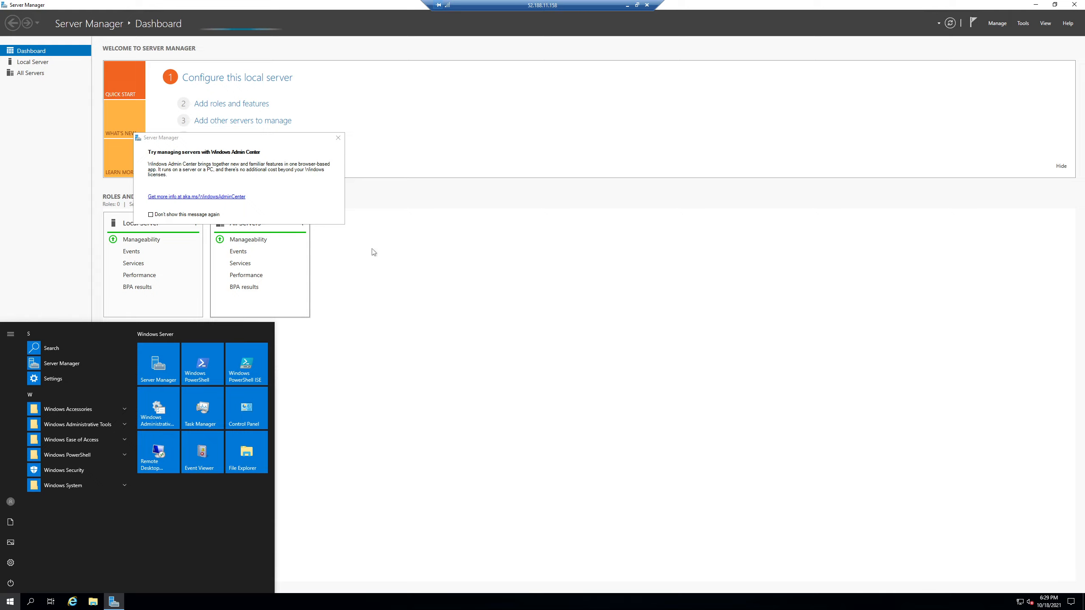
Dismiss the Start menu app list covering Server Manager in the remote session.
{"action": "key", "text": "super"}
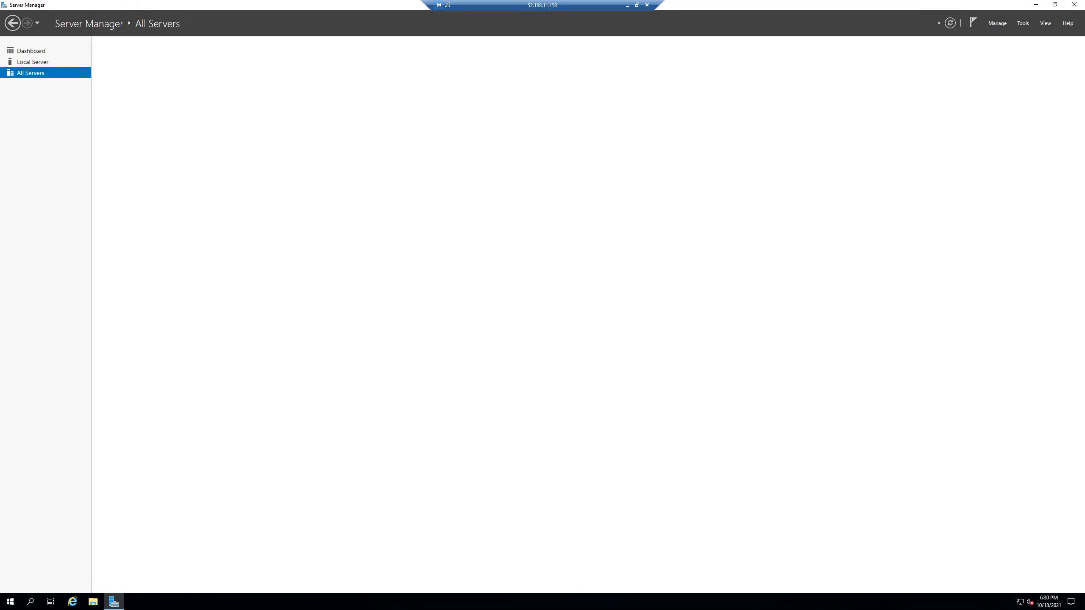
Show demovm1's four disks in Server Manager, compare with This PC's drives, and select the 1.00 TB disk 2.
{"action": "left_click", "coordinate": [34, 85]}
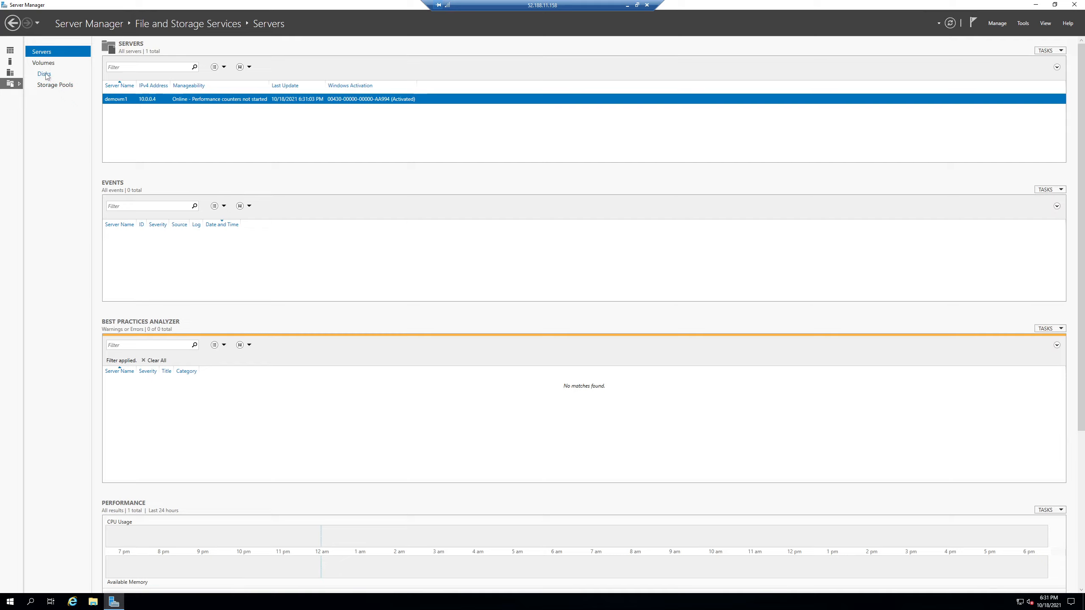
{"action": "left_click", "coordinate": [44, 74]}
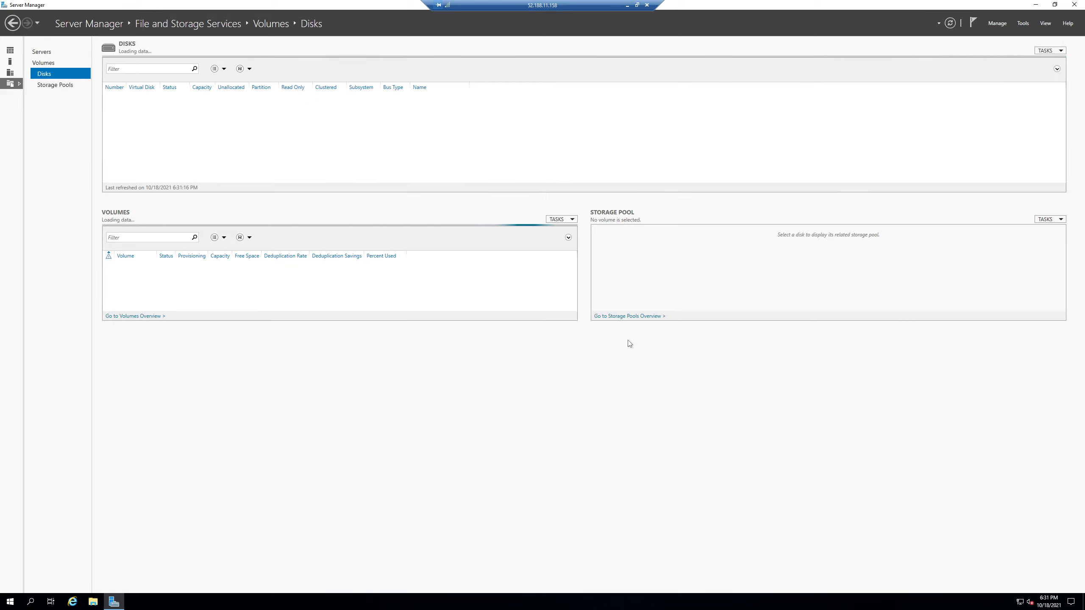
{"action": "key", "text": "super+e"}
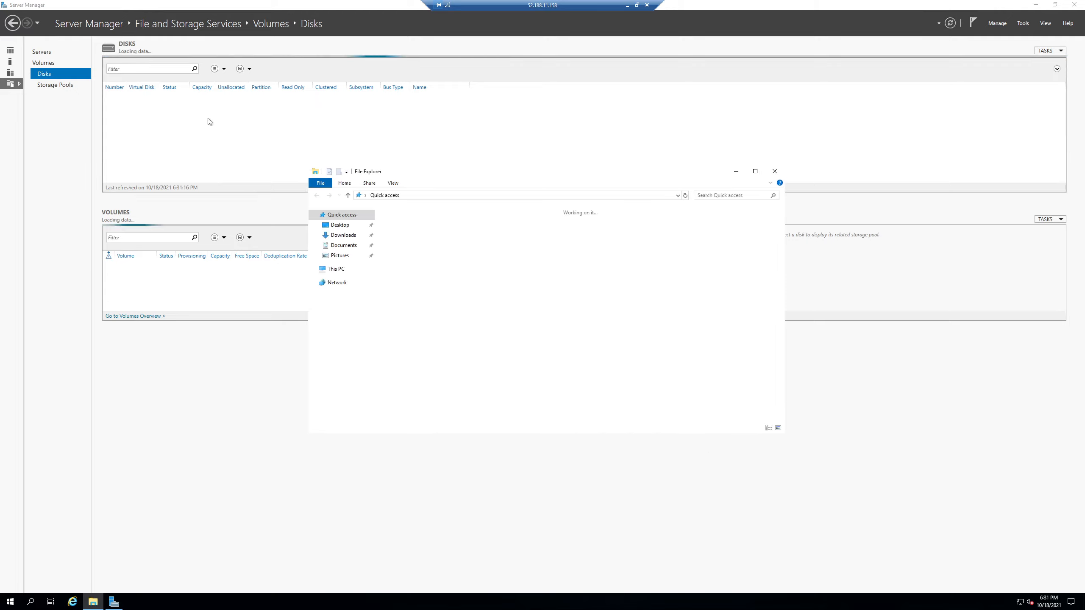
{"action": "left_click", "coordinate": [344, 270]}
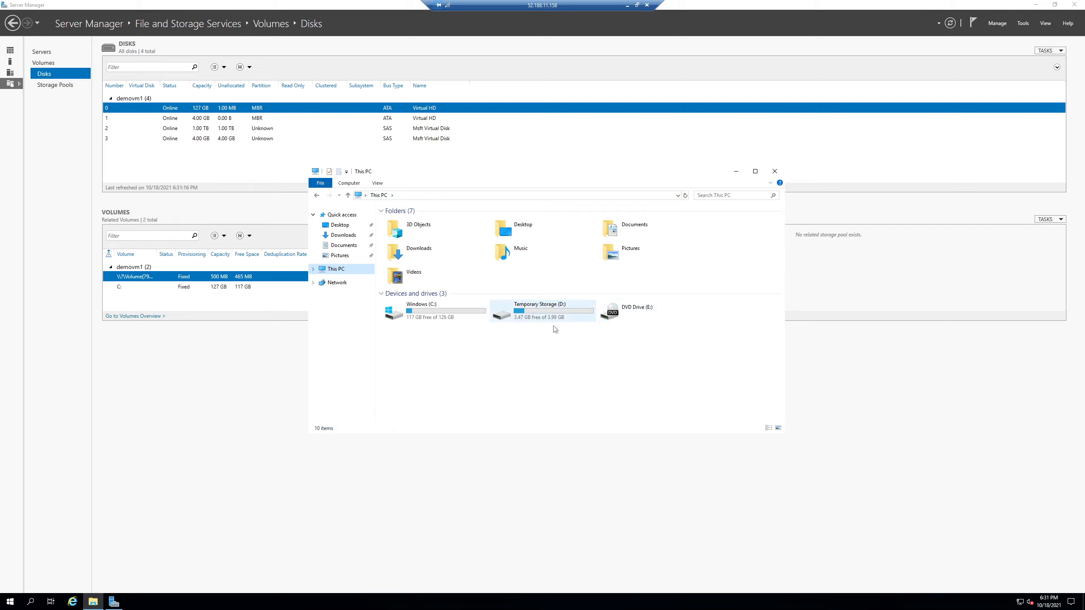
{"action": "left_click", "coordinate": [234, 131]}
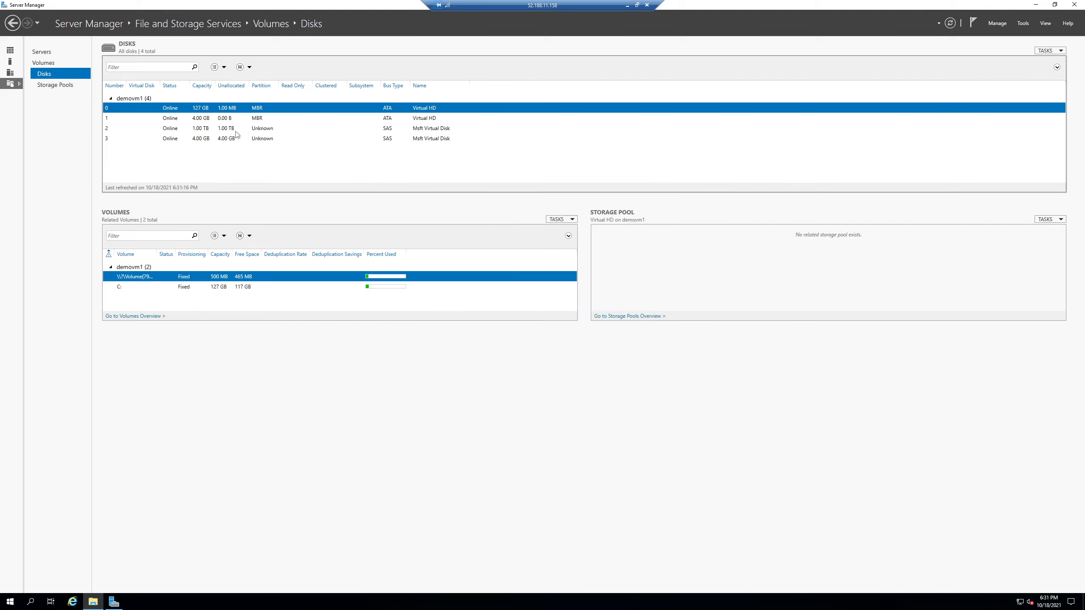
Initialize the 1.00 TB disk 2 as GPT, then launch New Volume on it.
{"action": "right_click", "coordinate": [432, 128]}
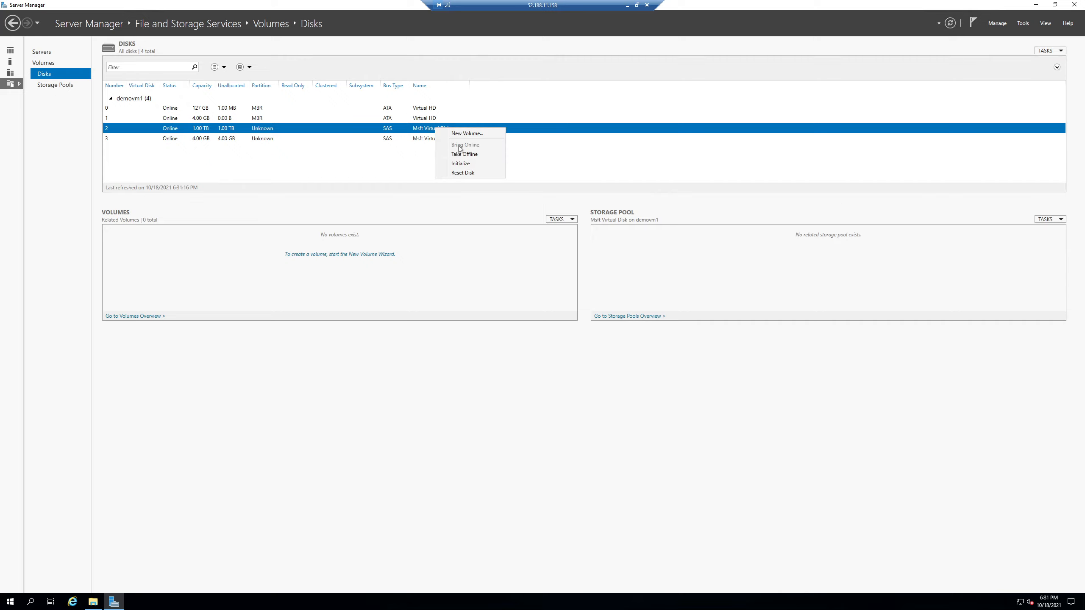
{"action": "left_click", "coordinate": [461, 163]}
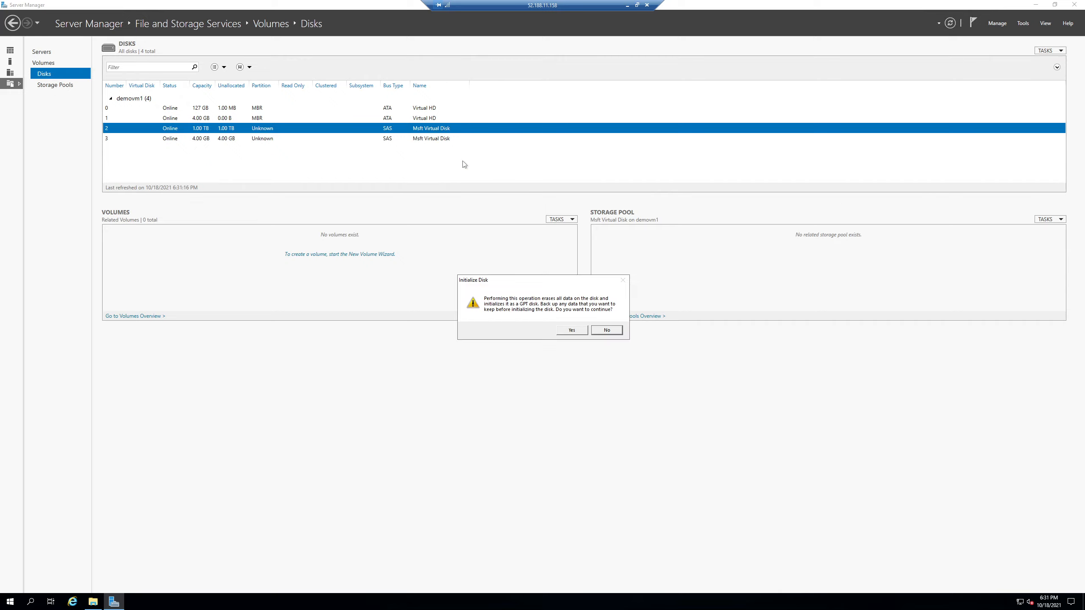
{"action": "left_click", "coordinate": [571, 330]}
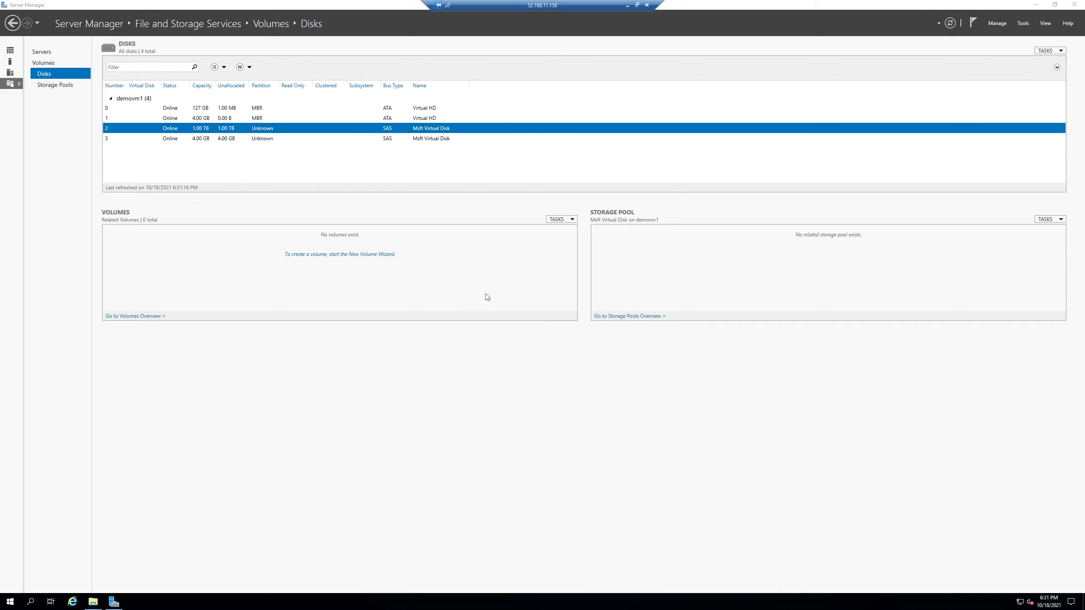
{"action": "right_click", "coordinate": [326, 133]}
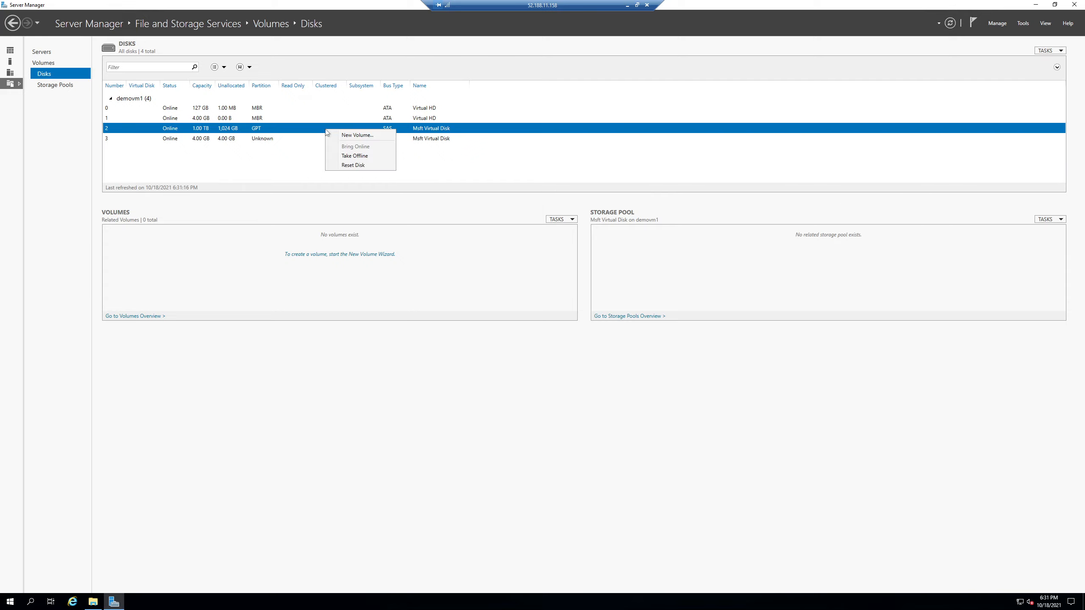
{"action": "left_click", "coordinate": [357, 136]}
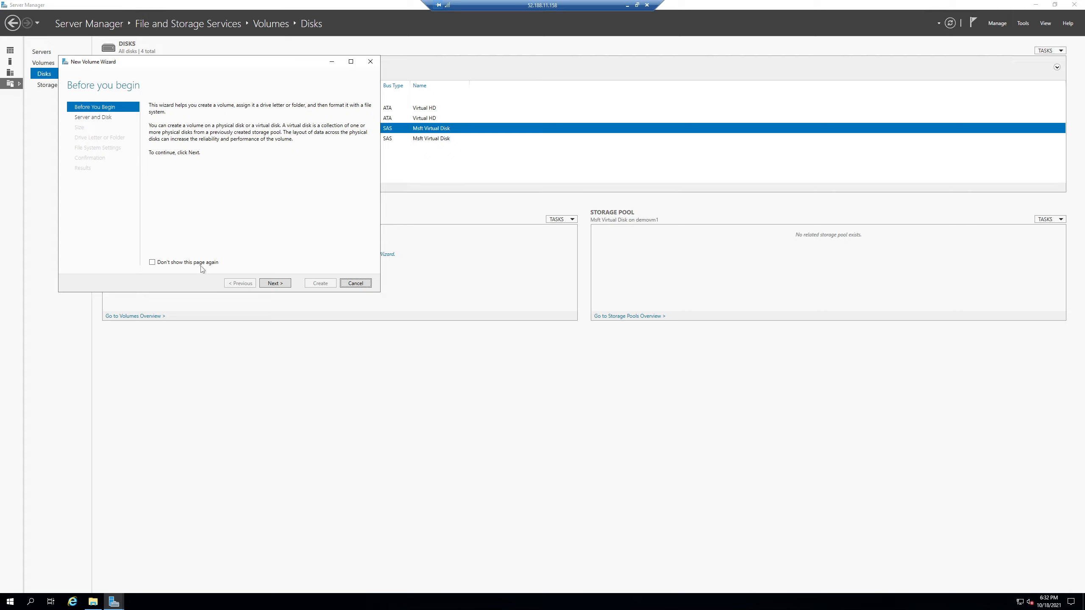
Step through the wizard with demovm1/Disk 2 selected and the full 1,024 GB size in GB.
{"action": "left_click", "coordinate": [273, 284]}
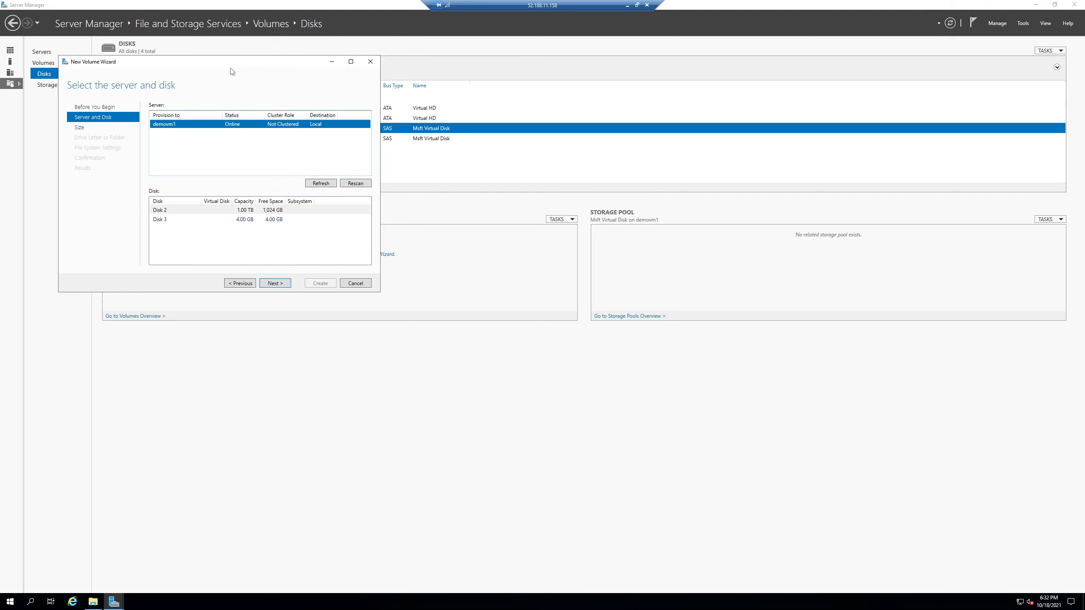
{"action": "left_click_drag", "start_coordinate": [216, 63], "coordinate": [745, 66]}
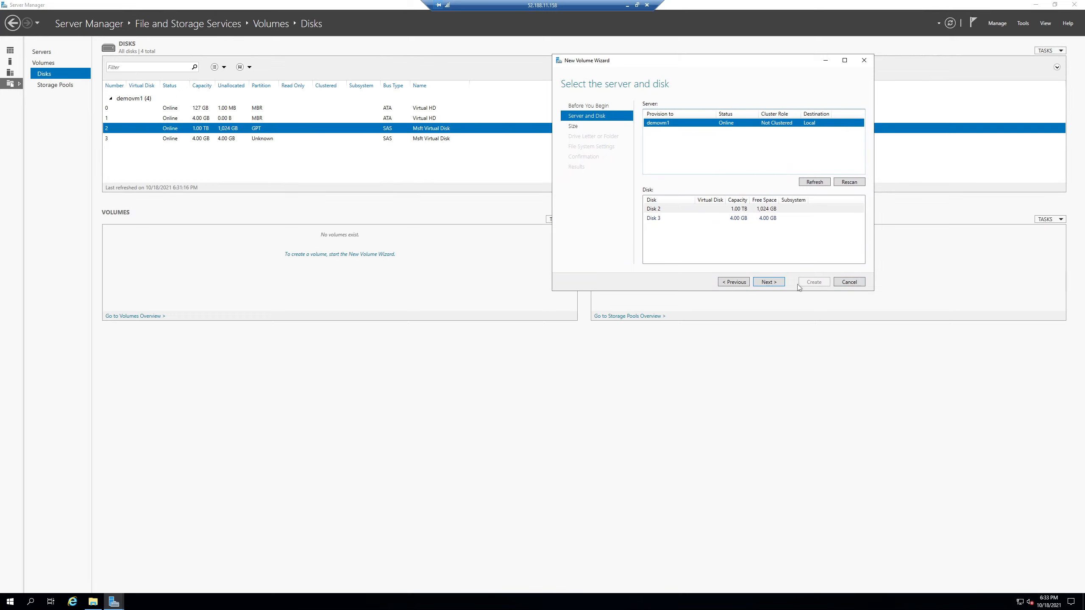
{"action": "left_click", "coordinate": [768, 282]}
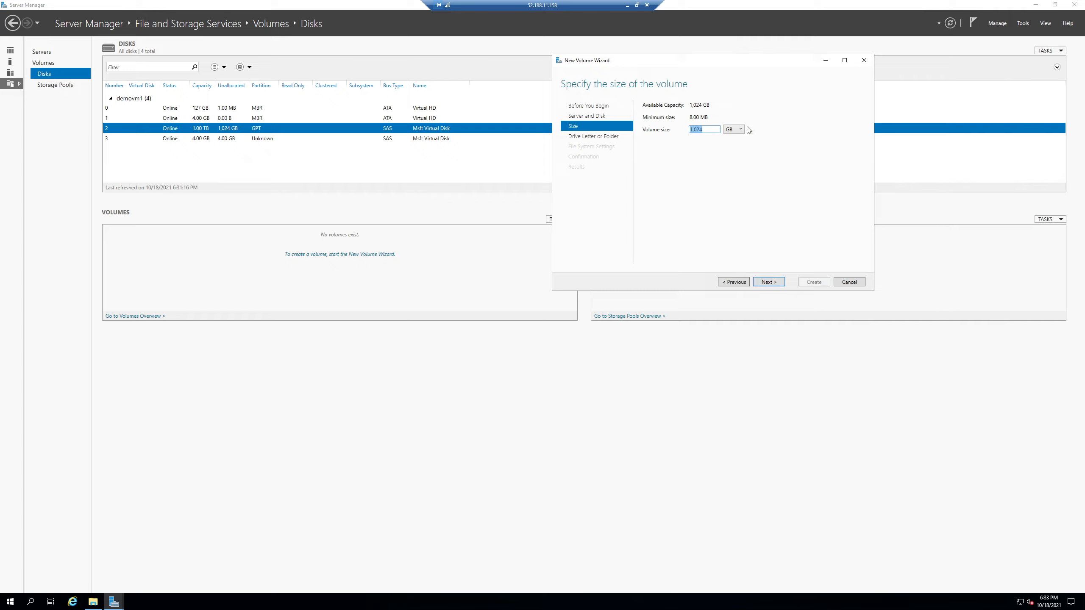
{"action": "left_click", "coordinate": [740, 130]}
{"action": "left_click", "coordinate": [697, 172]}
{"action": "left_click", "coordinate": [769, 282]}
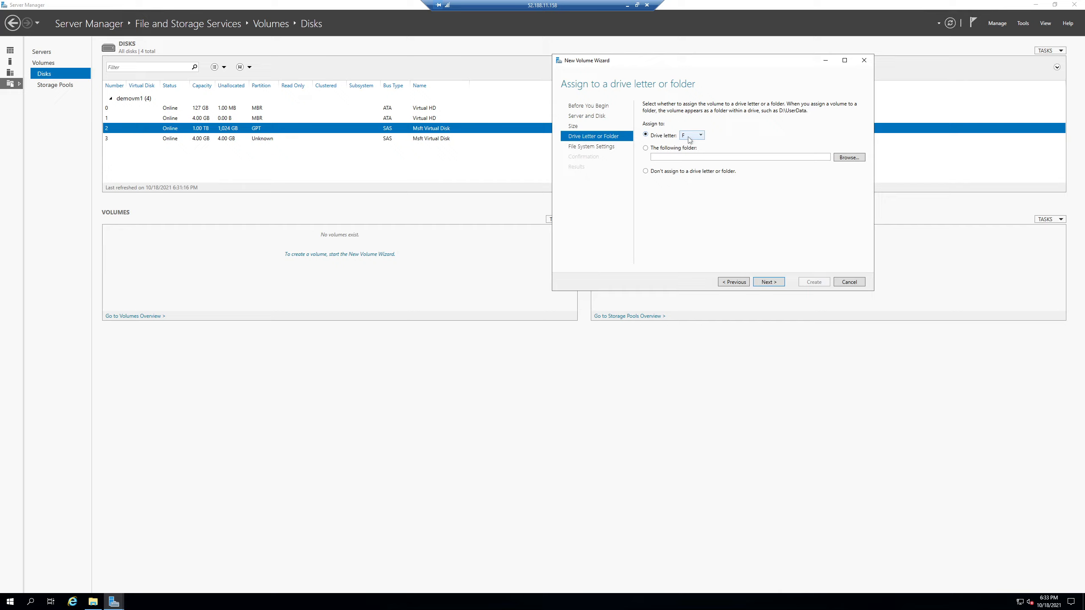
Keep F as the volume's drive letter after checking used letters in This PC.
{"action": "left_click", "coordinate": [688, 136]}
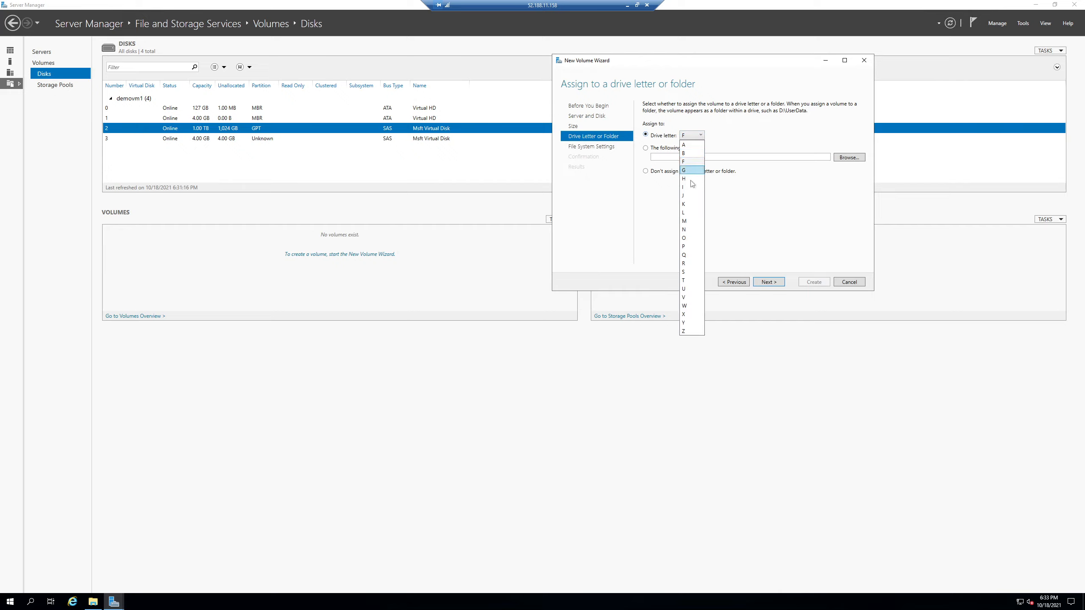
{"action": "left_click", "coordinate": [633, 235]}
{"action": "left_click", "coordinate": [90, 603]}
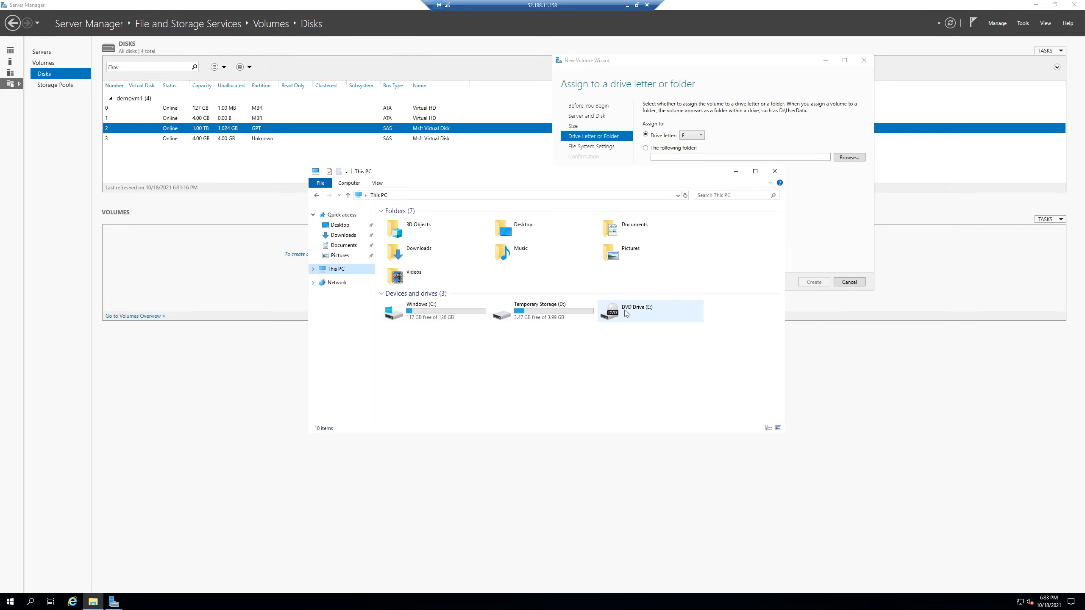
{"action": "left_click", "coordinate": [753, 138]}
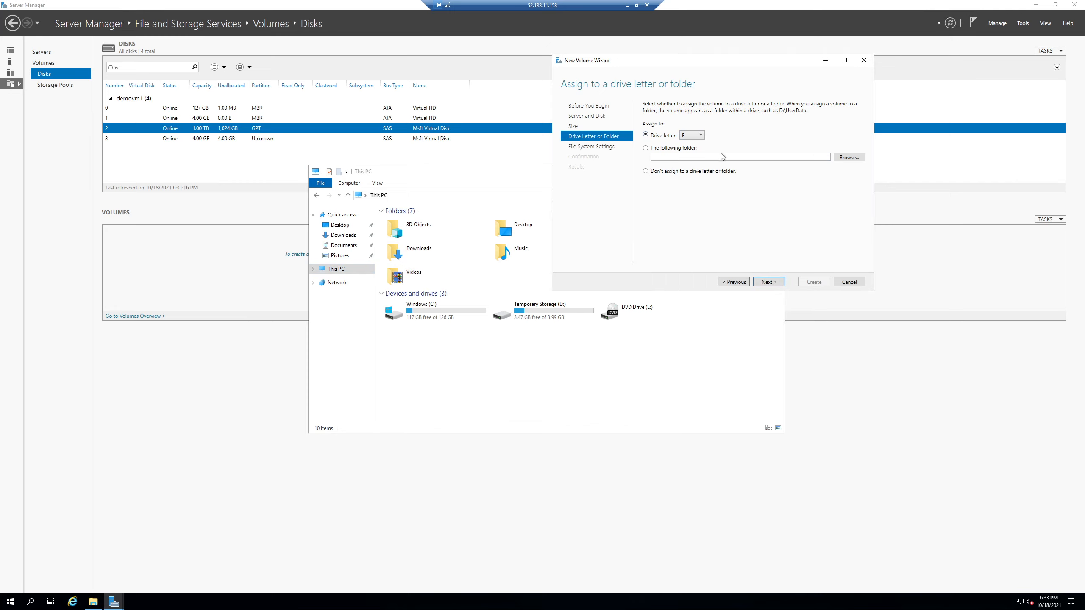
{"action": "left_click", "coordinate": [769, 283]}
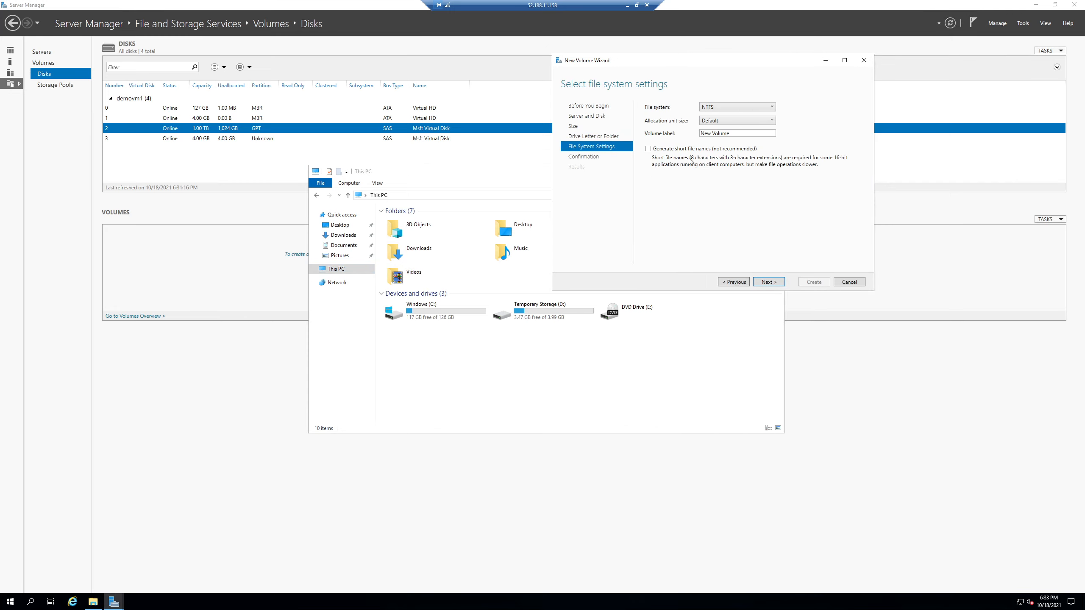
Label the NTFS volume 'Extra Disk', review the settings and create it.
{"action": "left_click_drag", "start_coordinate": [727, 135], "coordinate": [648, 136]}
{"action": "type", "text": "New"}
{"action": "left_click", "coordinate": [764, 282]}
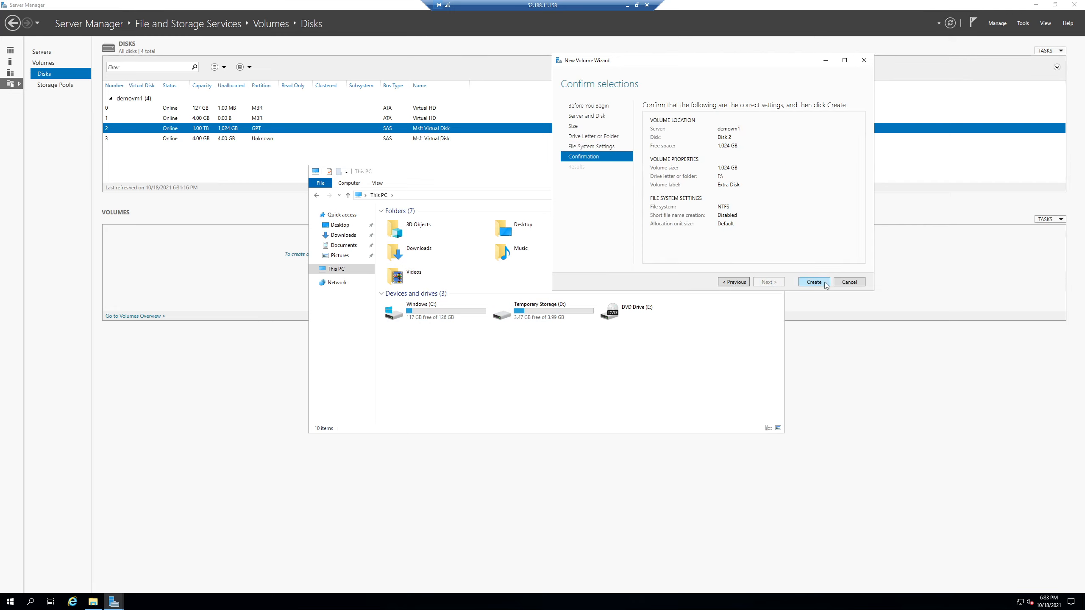
{"action": "key", "text": "Return"}
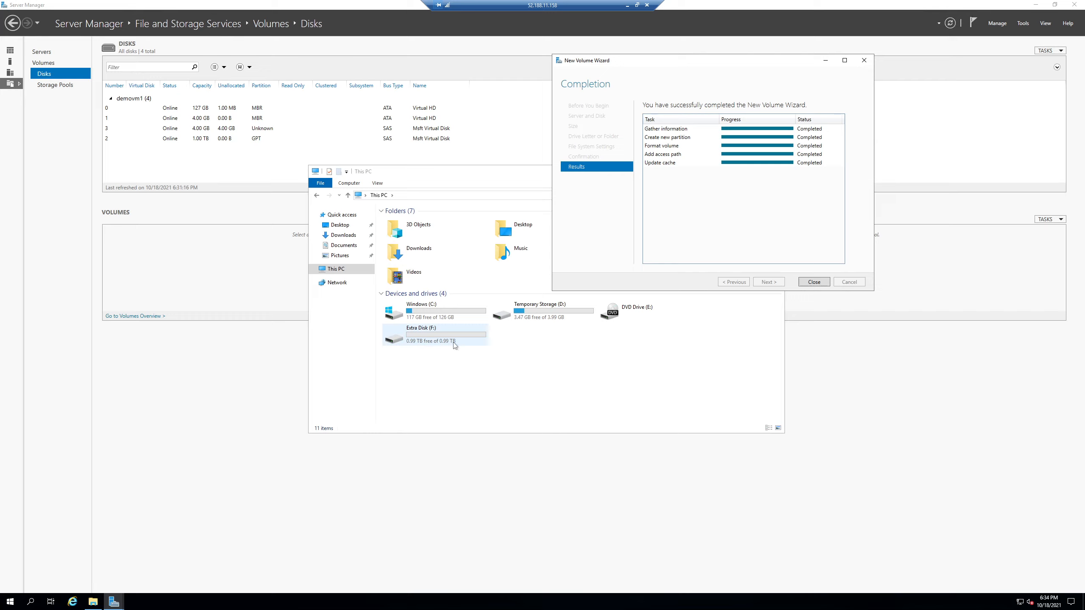
Confirm Extra Disk (F:) shows 0.99 TB free and disk 2 has 0.00 B unallocated.
{"action": "left_click", "coordinate": [493, 380]}
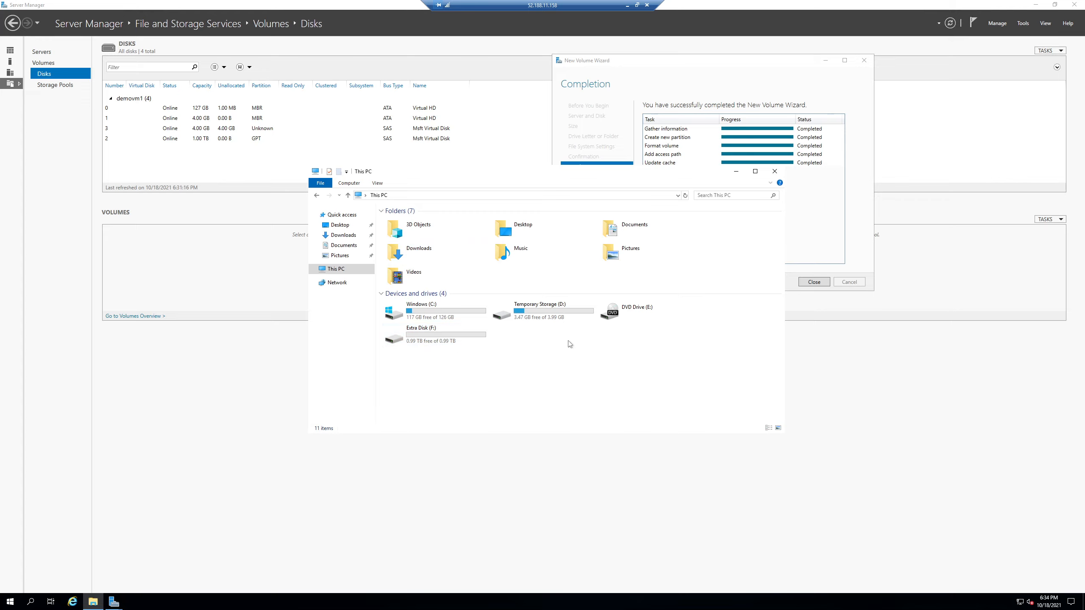
{"action": "left_click", "coordinate": [216, 138]}
{"action": "left_click", "coordinate": [356, 127]}
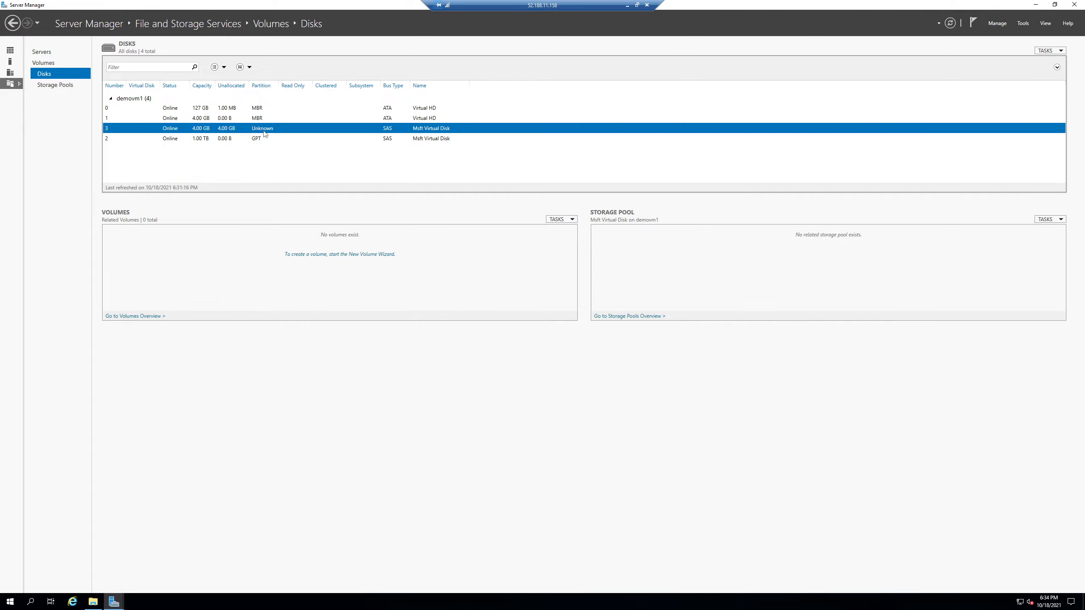
{"action": "left_click_drag", "start_coordinate": [285, 3], "coordinate": [494, 363]}
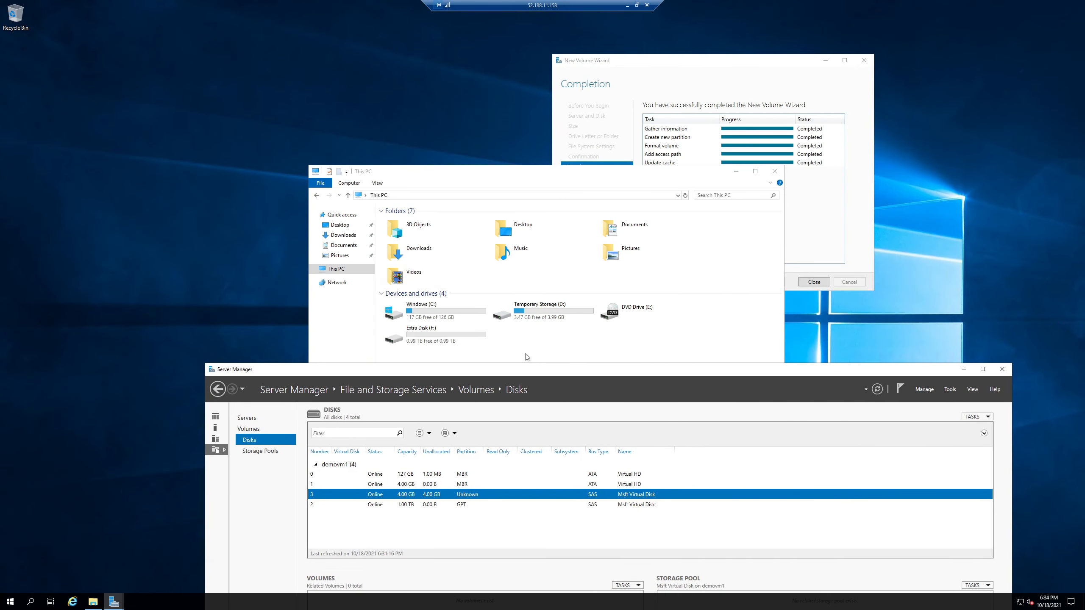